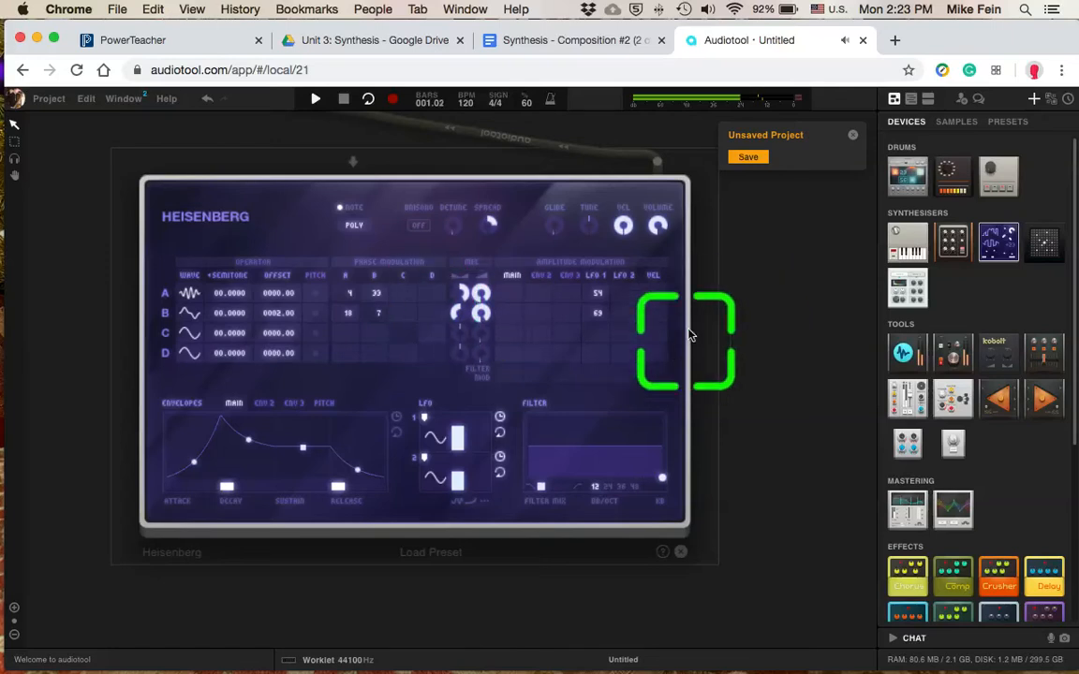
- Extend the Heisenberg note region and the timeline loop range to four bars
{"action": "left_click", "coordinate": [911, 100]}
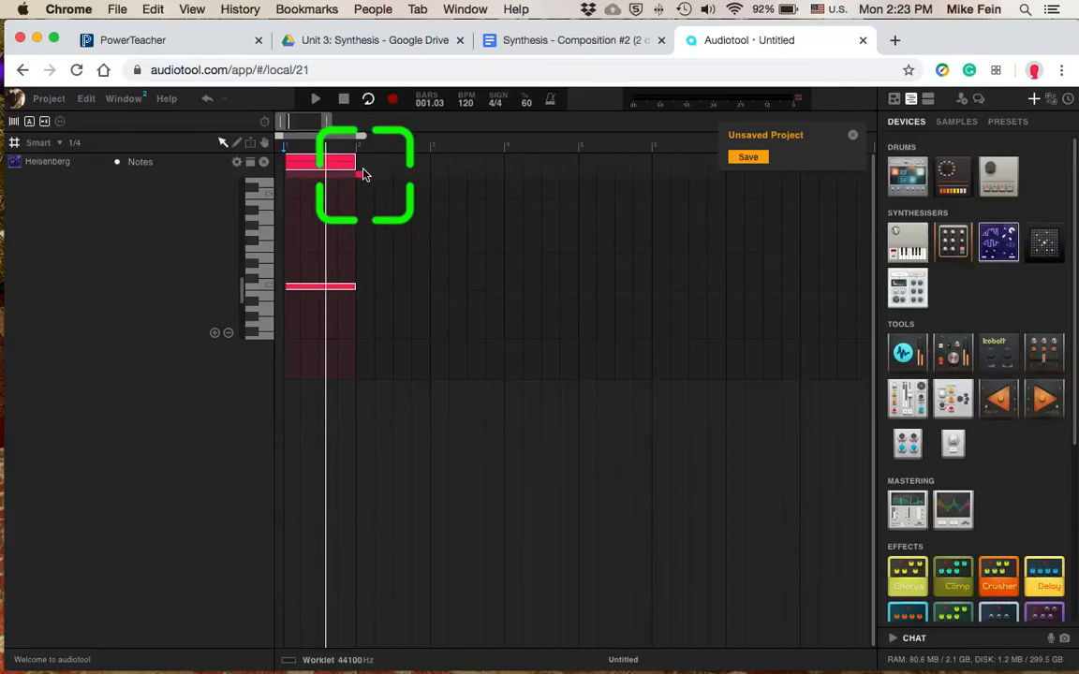
{"action": "left_click_drag", "start_coordinate": [361, 174], "coordinate": [572, 176]}
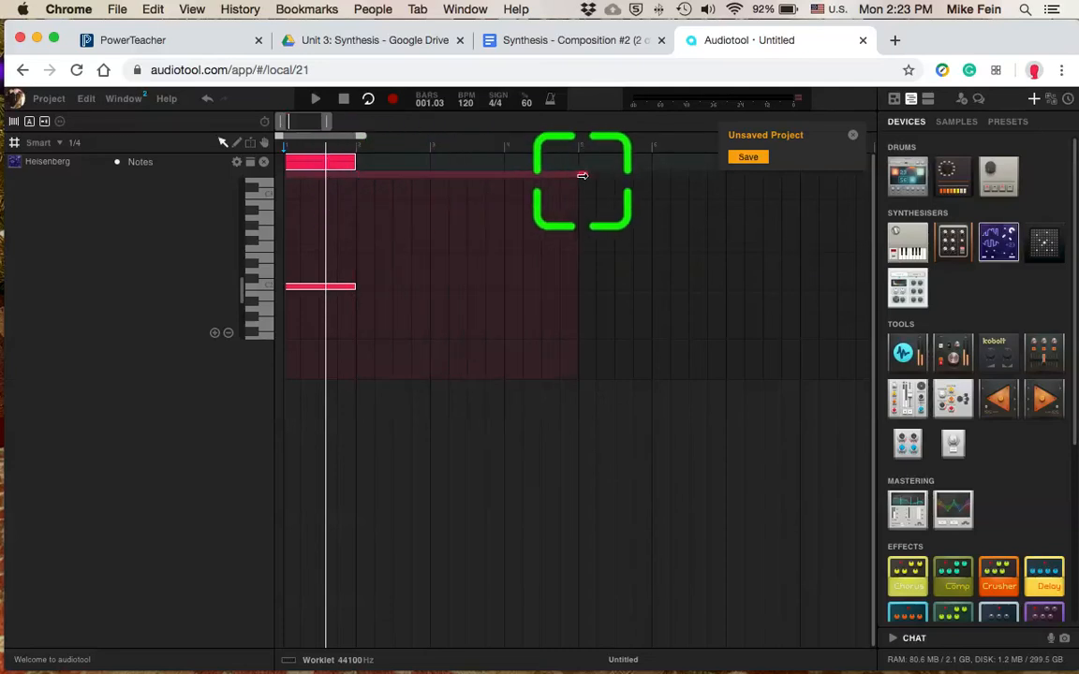
{"action": "left_click_drag", "start_coordinate": [352, 162], "coordinate": [576, 162]}
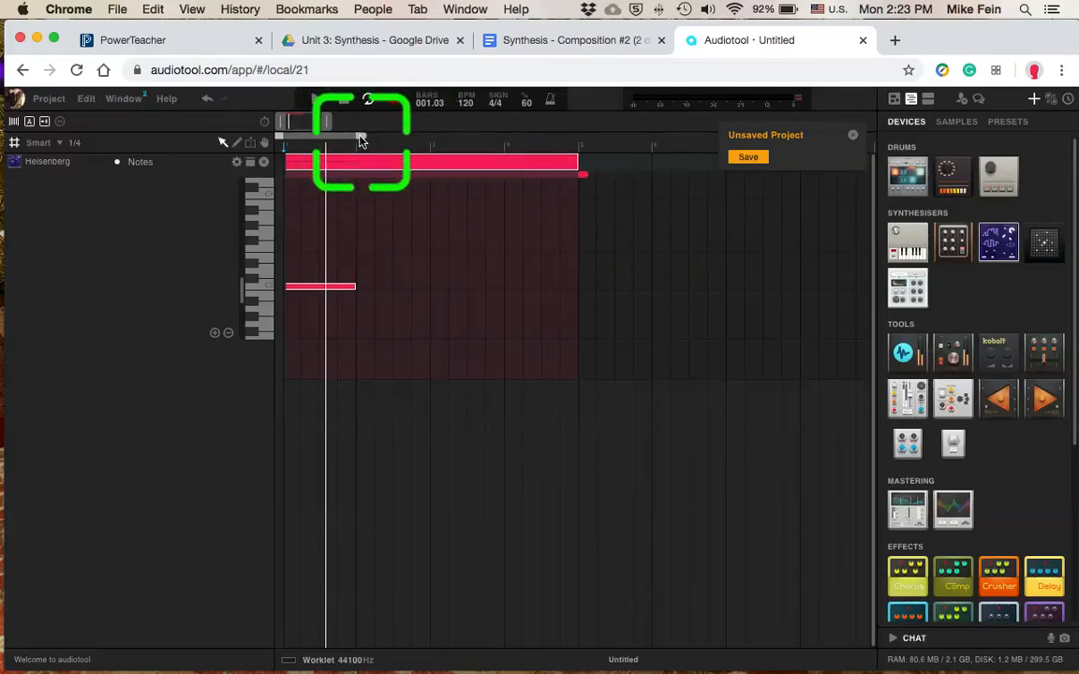
{"action": "left_click_drag", "start_coordinate": [361, 139], "coordinate": [514, 143]}
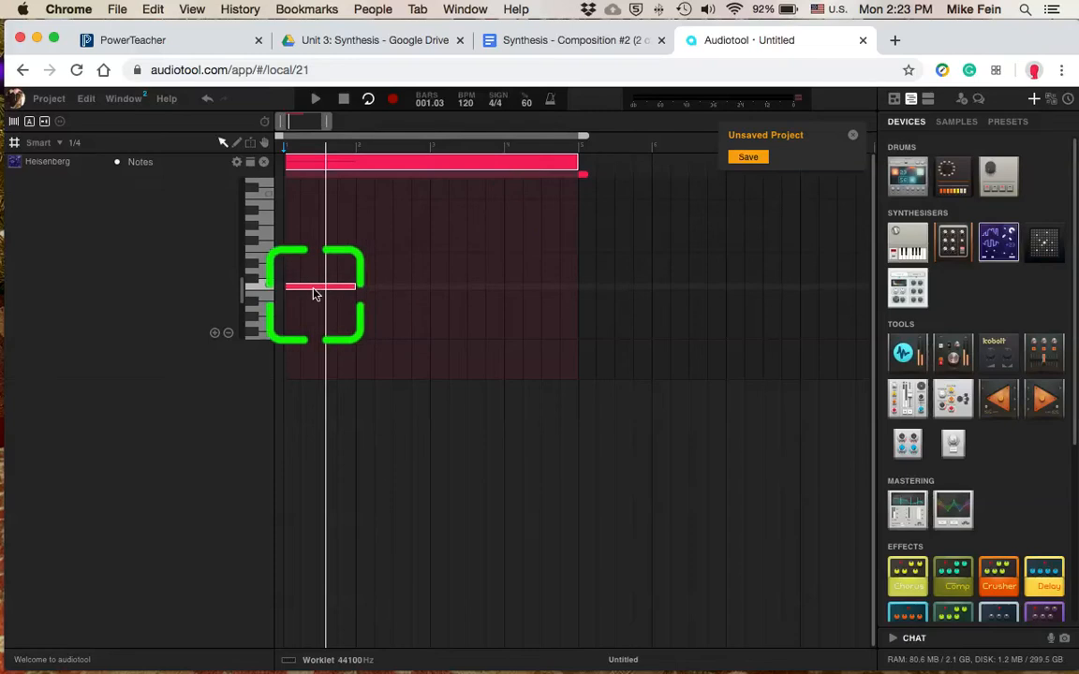
- Write a four-bar Heisenberg line of one-bar notes, D2, G2, C3 and E2, and play it back
{"action": "left_click_drag", "start_coordinate": [336, 288], "coordinate": [288, 285]}
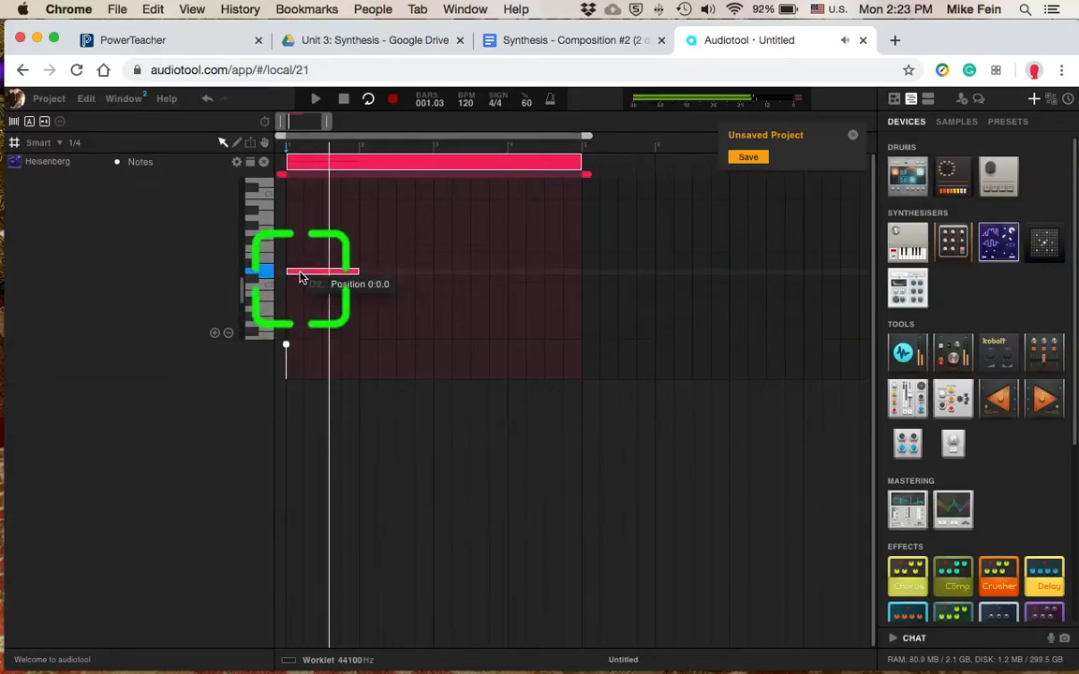
{"action": "left_click_drag", "start_coordinate": [301, 278], "coordinate": [349, 288]}
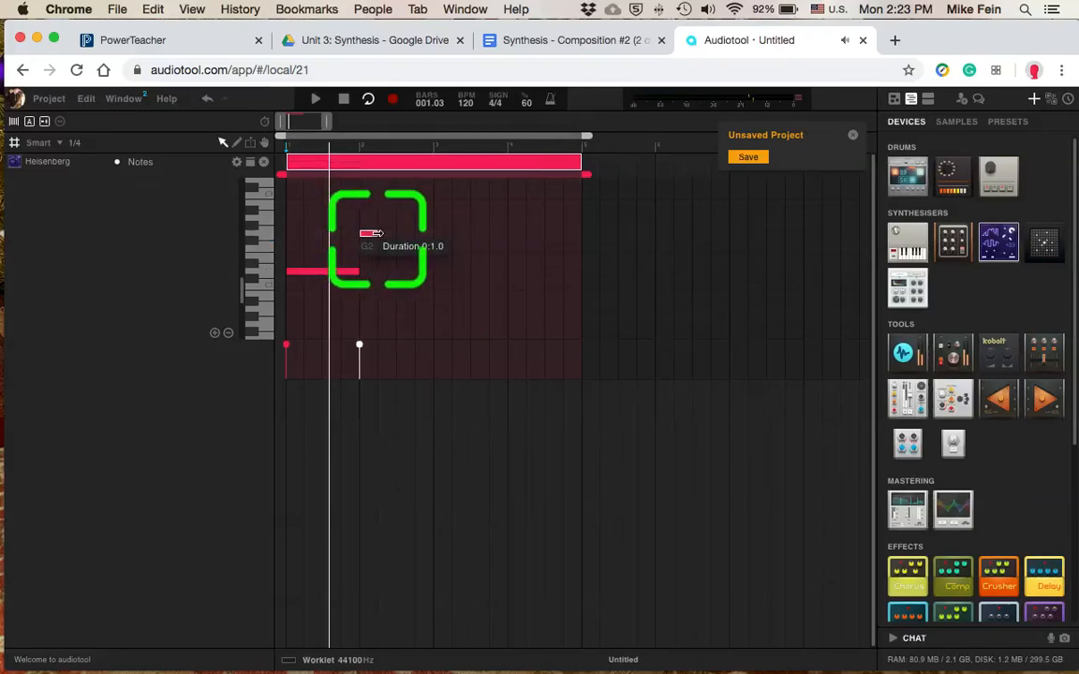
{"action": "left_click_drag", "start_coordinate": [375, 233], "coordinate": [427, 234]}
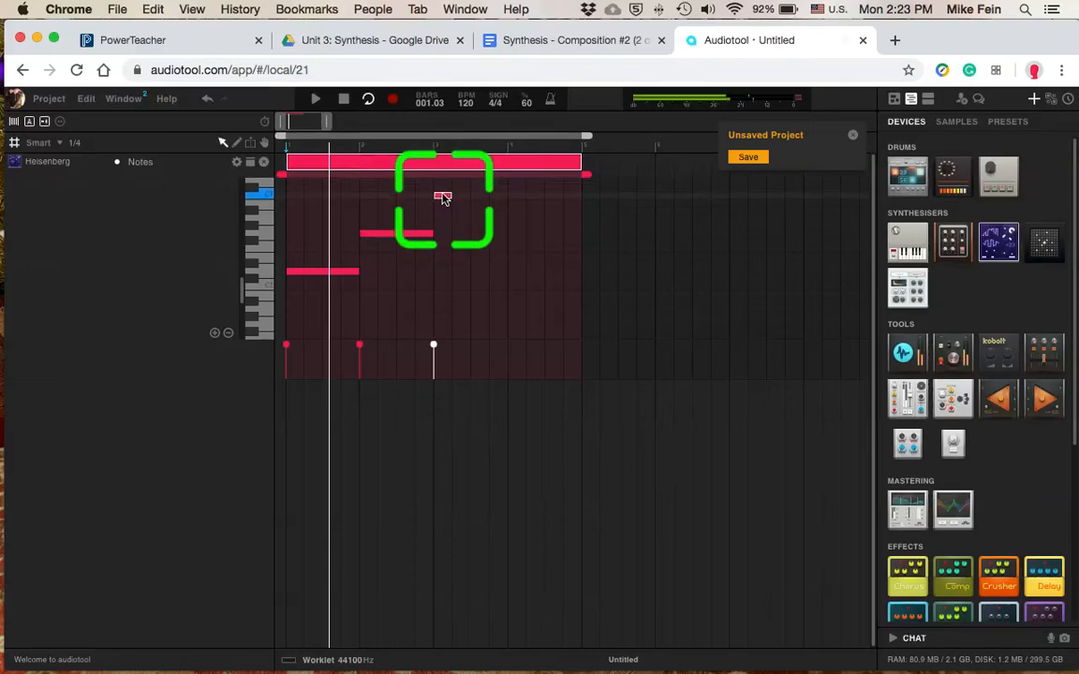
{"action": "left_click_drag", "start_coordinate": [457, 195], "coordinate": [506, 196]}
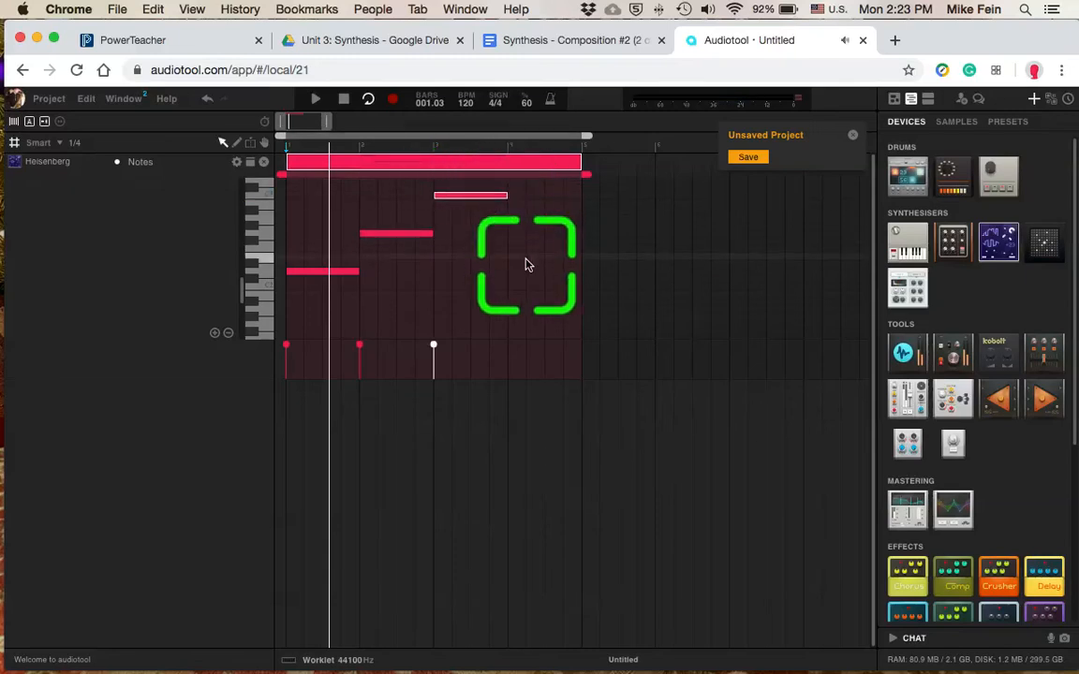
{"action": "left_click", "coordinate": [518, 257]}
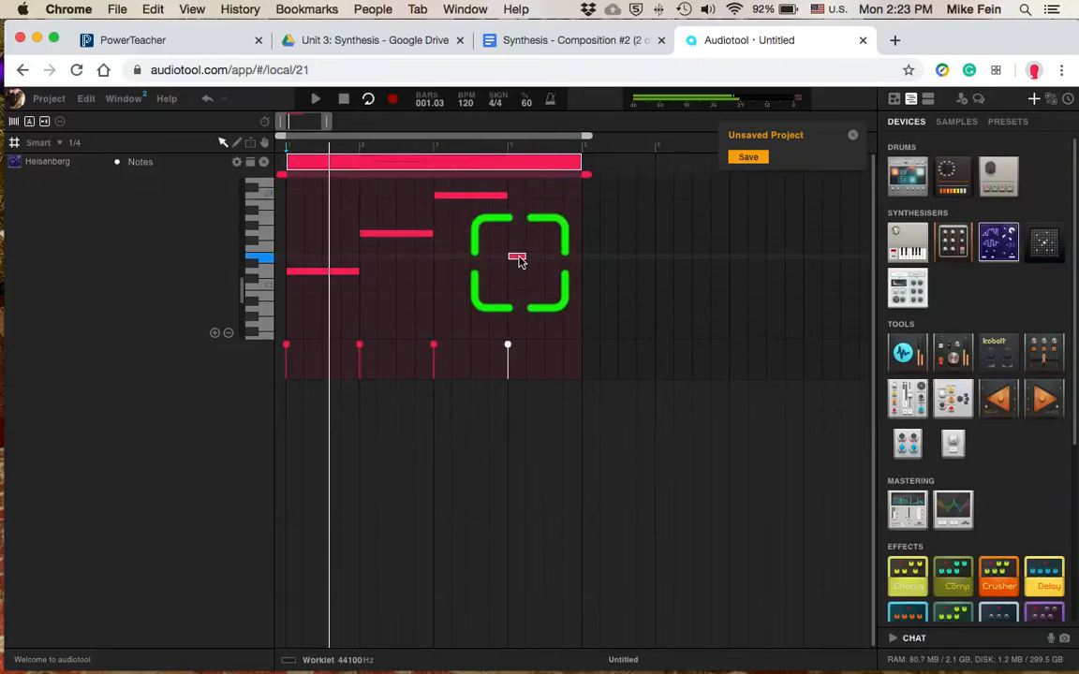
{"action": "left_click_drag", "start_coordinate": [520, 257], "coordinate": [580, 256]}
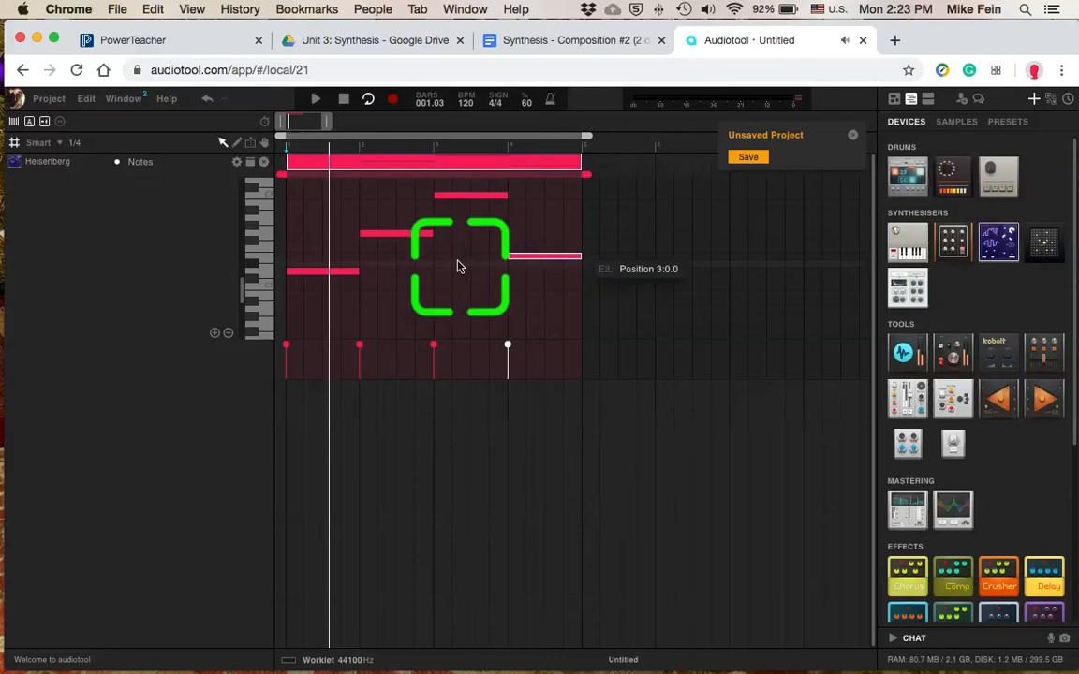
{"action": "key", "text": "space"}
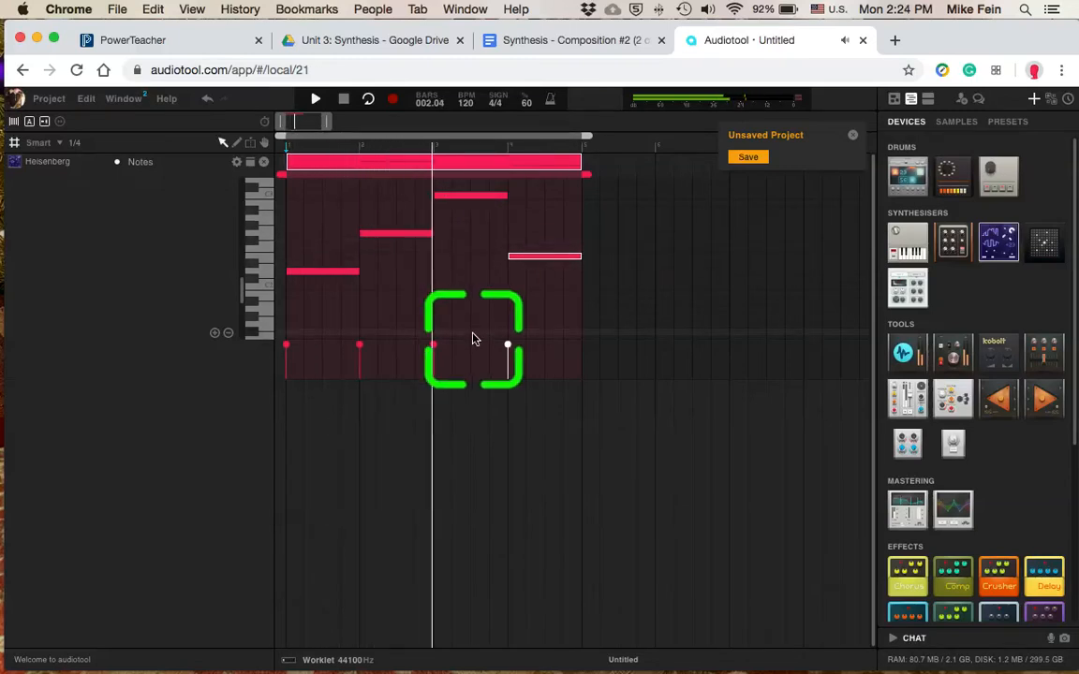
{"action": "scroll", "coordinate": [474, 337], "scroll_direction": "up", "scroll_amount": 3}
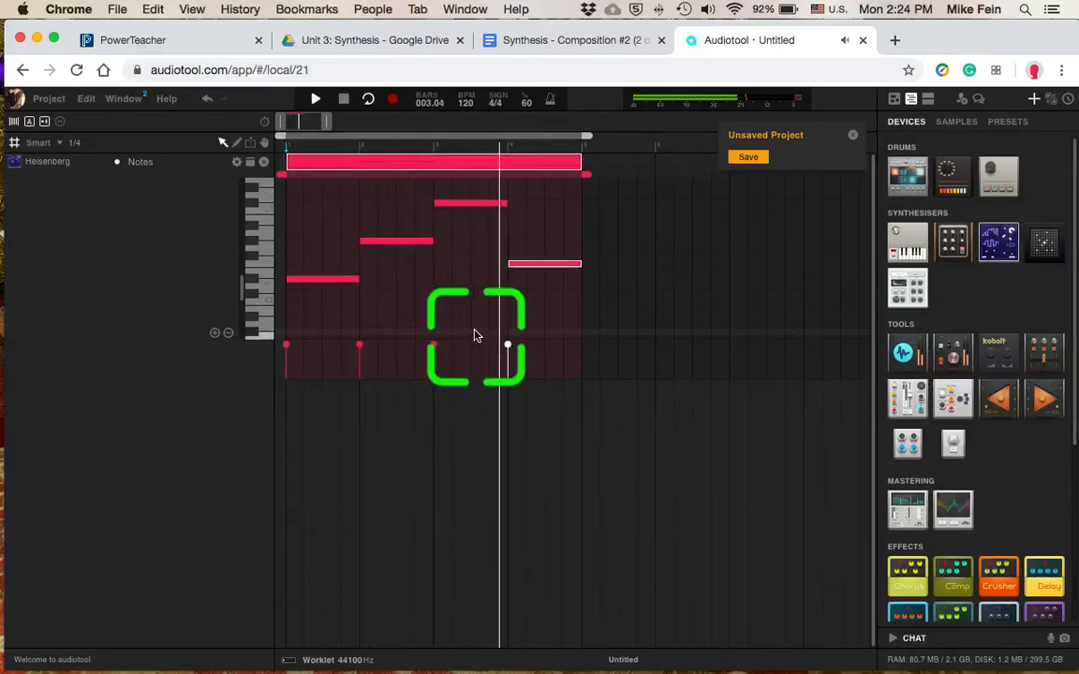
{"action": "scroll", "coordinate": [475, 332], "scroll_direction": "down", "scroll_amount": 2}
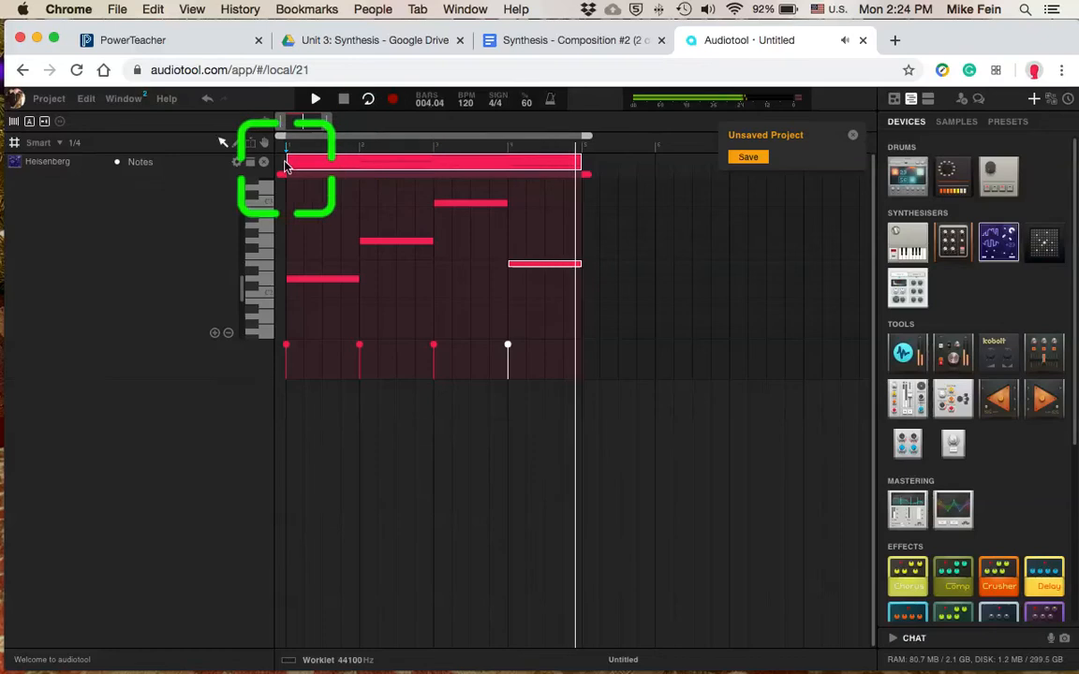
- Add a TR909 drum machine with bass drum hits on steps 1, 5, 9 and 13 and snare hits on 5, 13 and 16
{"action": "left_click", "coordinate": [895, 99]}
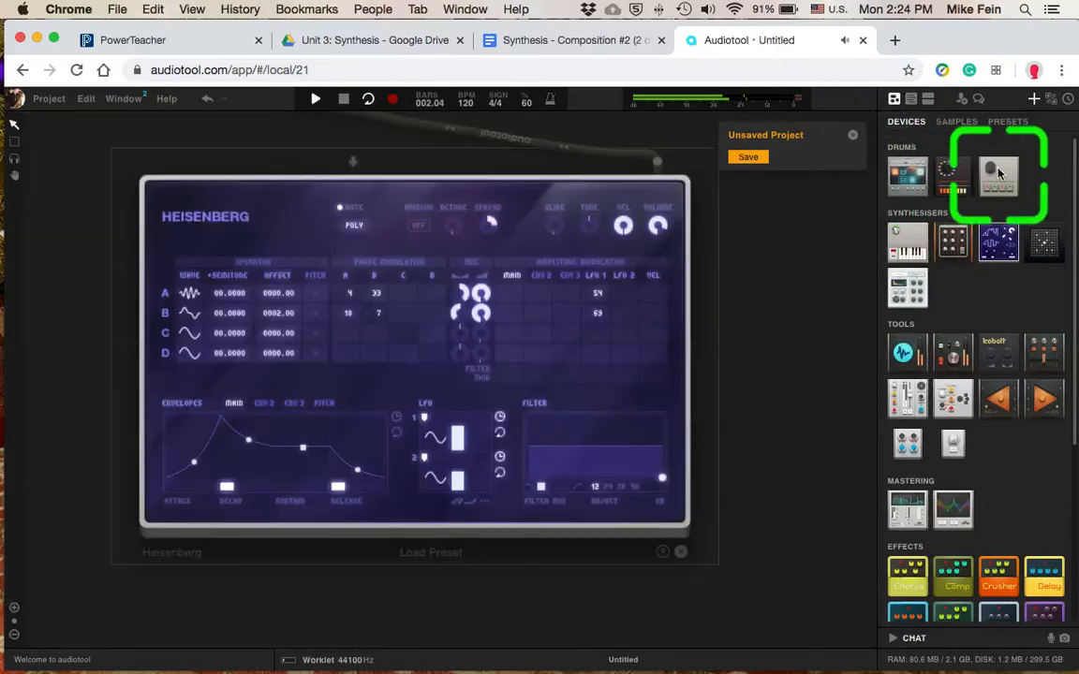
{"action": "left_click_drag", "start_coordinate": [998, 172], "coordinate": [577, 378]}
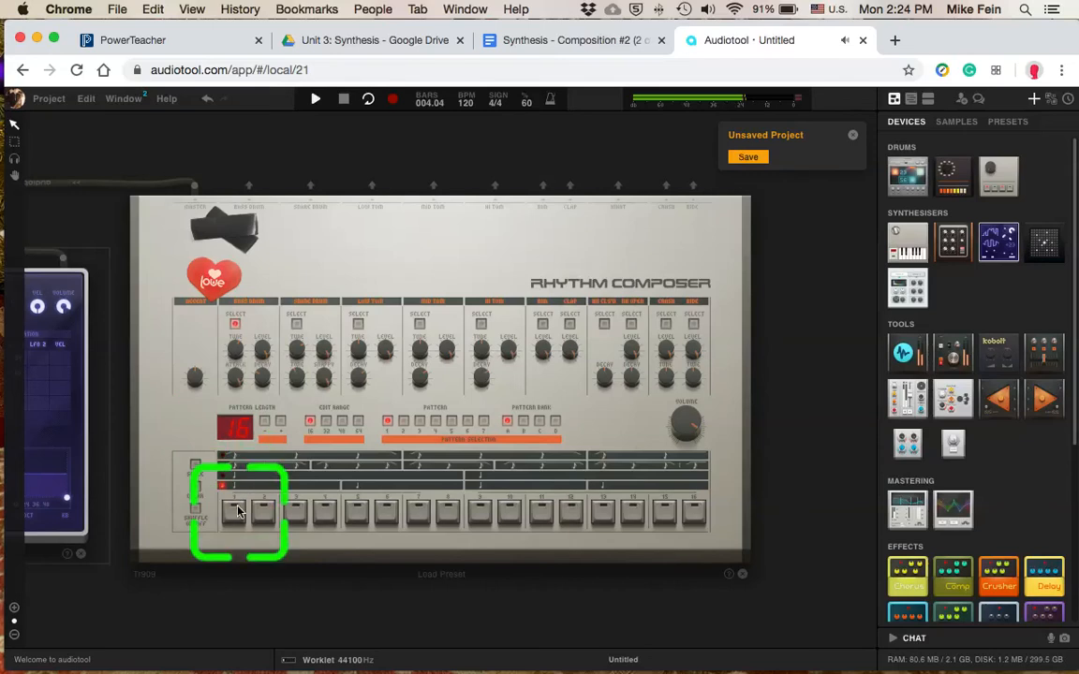
{"action": "left_click", "coordinate": [357, 522]}
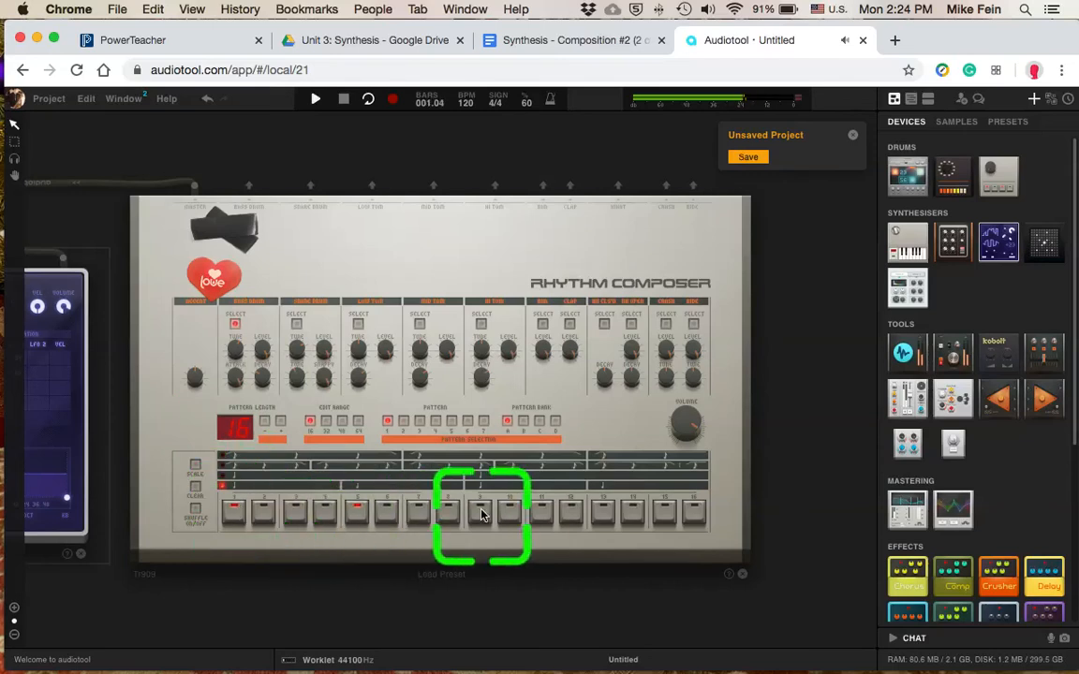
{"action": "left_click", "coordinate": [599, 513]}
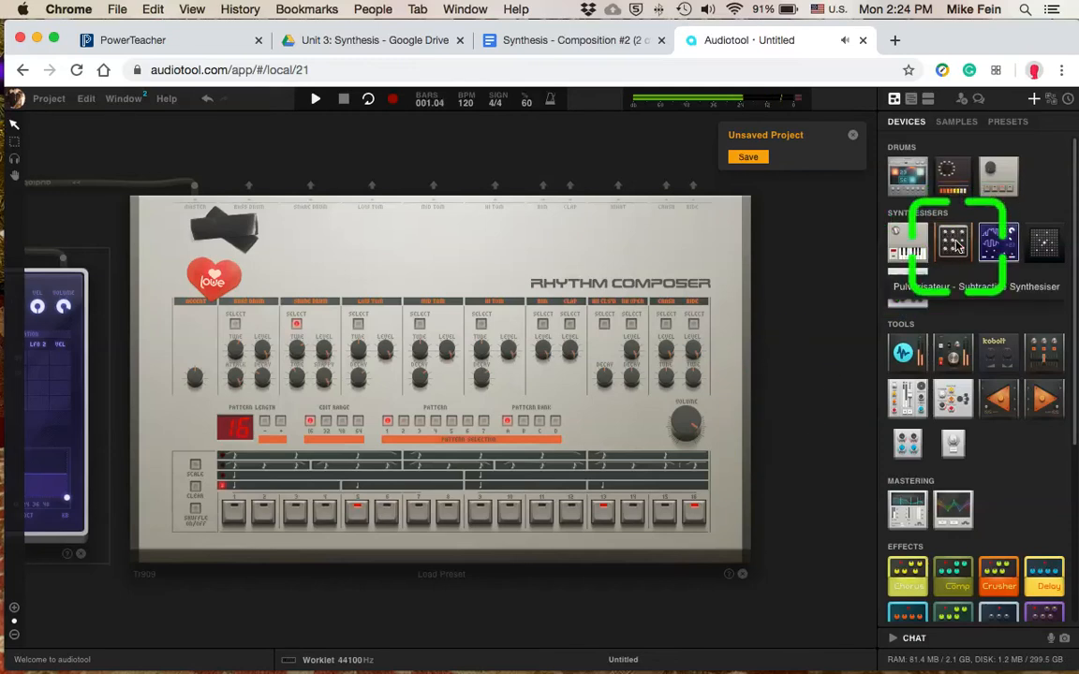
- Add a Pulverisateur synthesiser, copy the four-bar Heisenberg note region onto its track at bar 1, and play both together
{"action": "left_click_drag", "start_coordinate": [957, 245], "coordinate": [337, 482]}
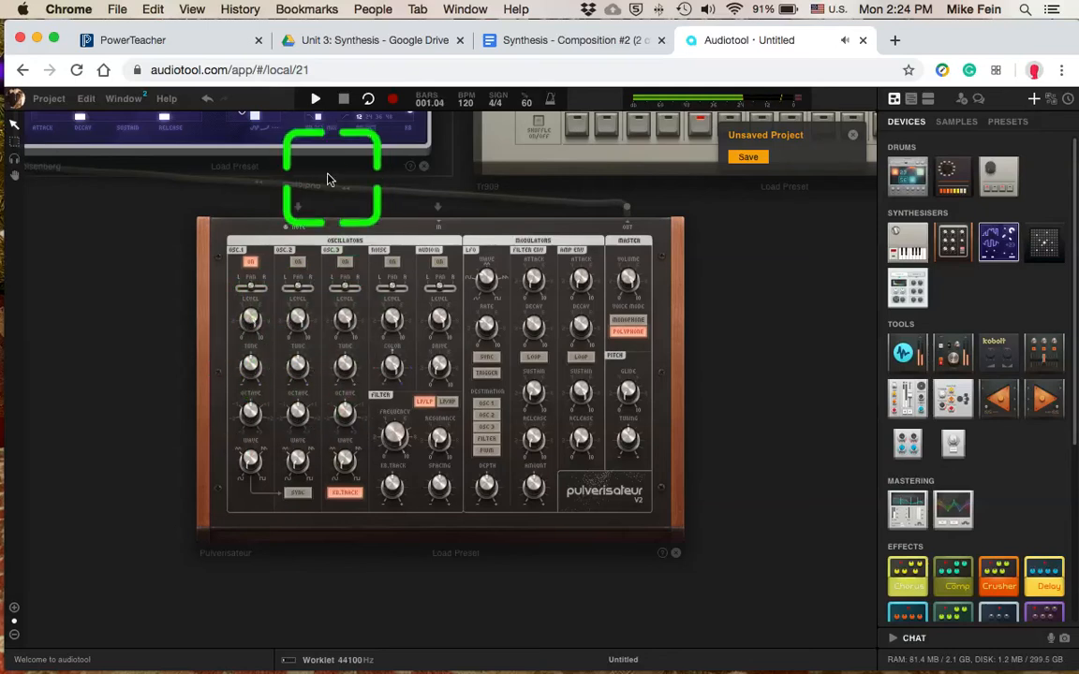
{"action": "left_click", "coordinate": [919, 101]}
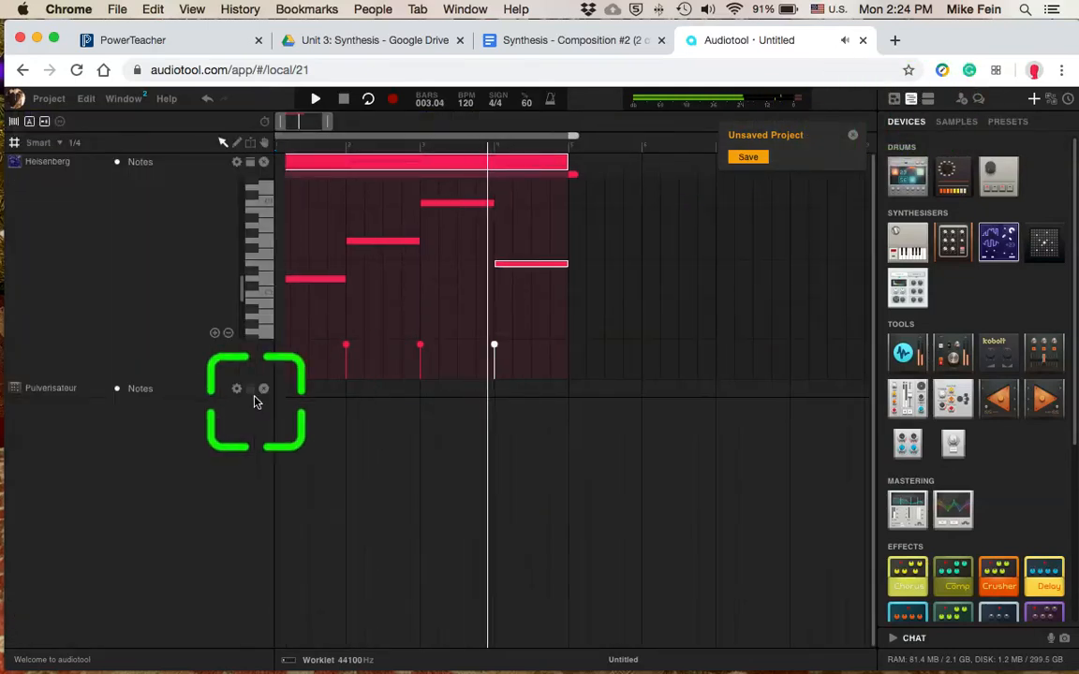
{"action": "key", "text": "space"}
{"action": "scroll", "coordinate": [317, 405], "scroll_direction": "left", "scroll_amount": 1}
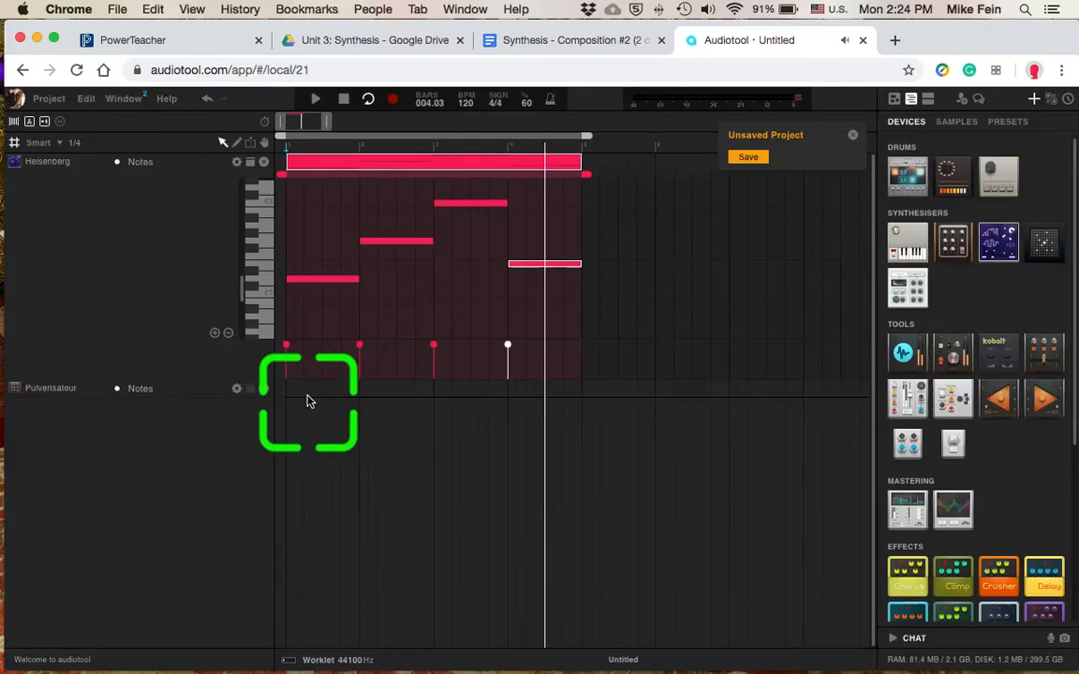
{"action": "left_click_drag", "start_coordinate": [296, 395], "coordinate": [313, 397]}
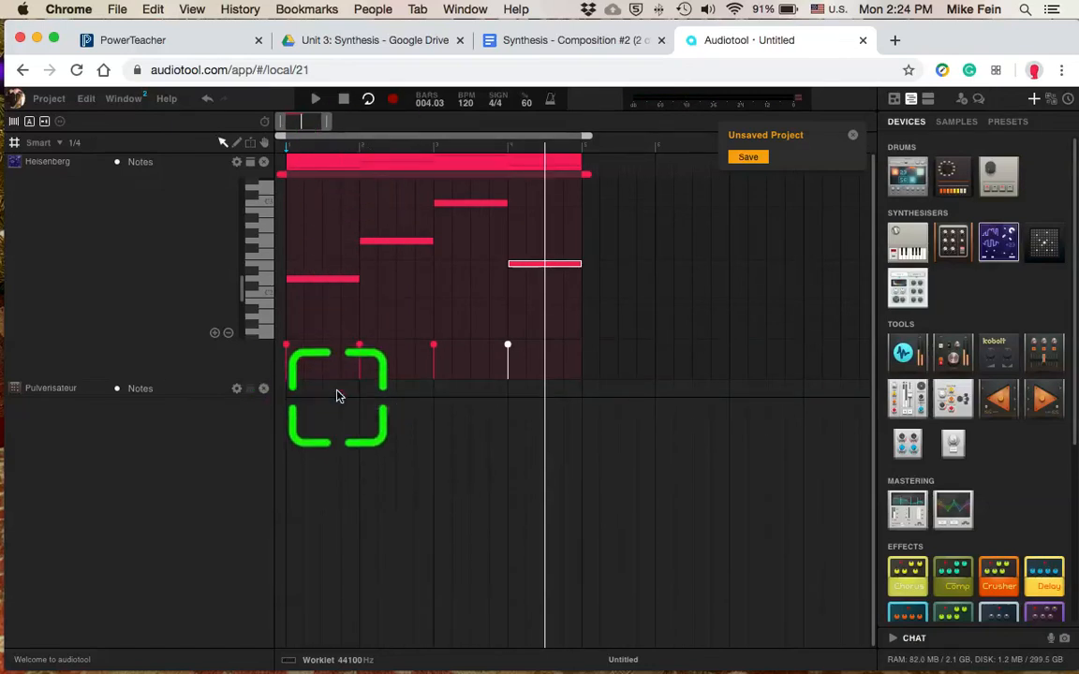
{"action": "left_click_drag", "start_coordinate": [316, 166], "coordinate": [300, 403]}
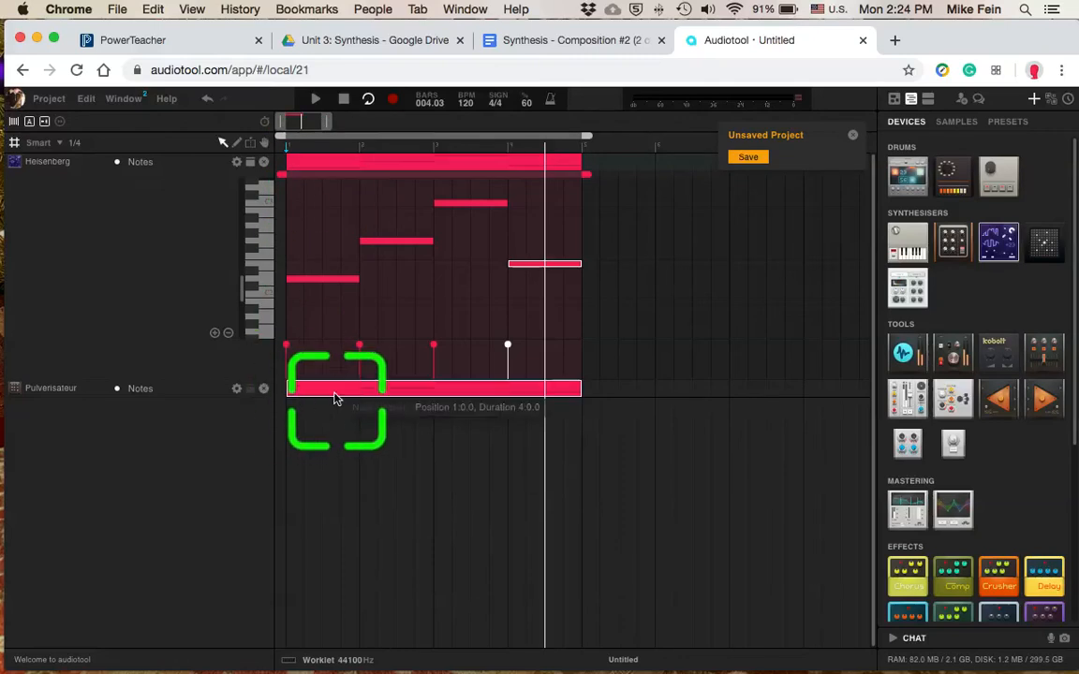
{"action": "key", "text": "space"}
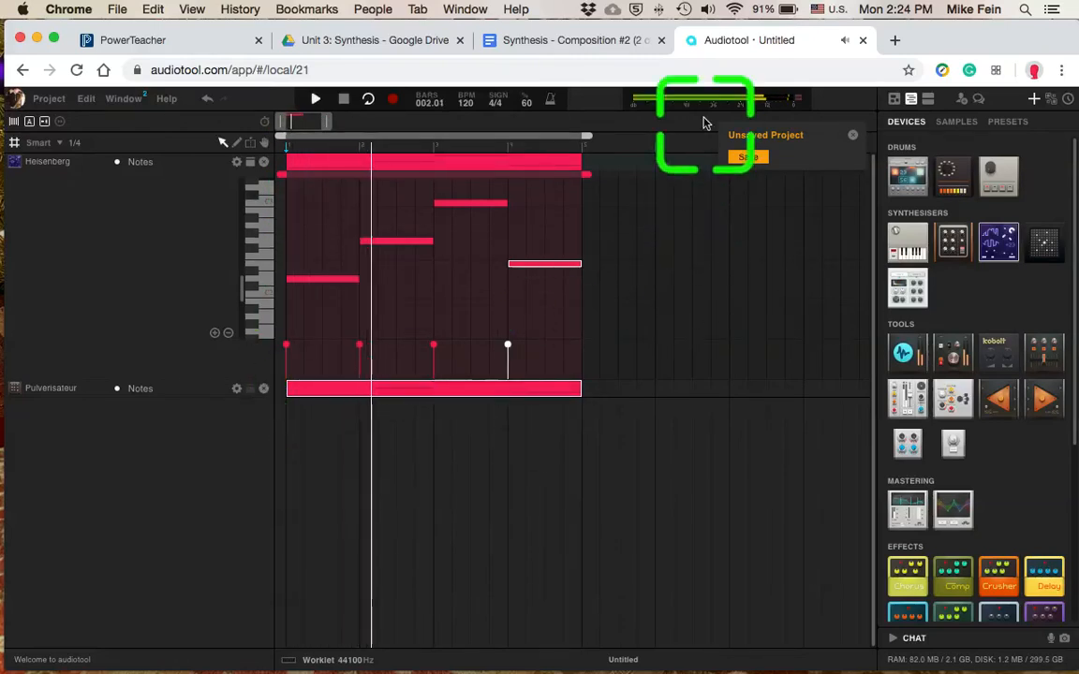
- Transpose all four copied Pulverisateur notes up two octaves, starting on D4, and shorten each to one beat
{"action": "double_click", "coordinate": [335, 389]}
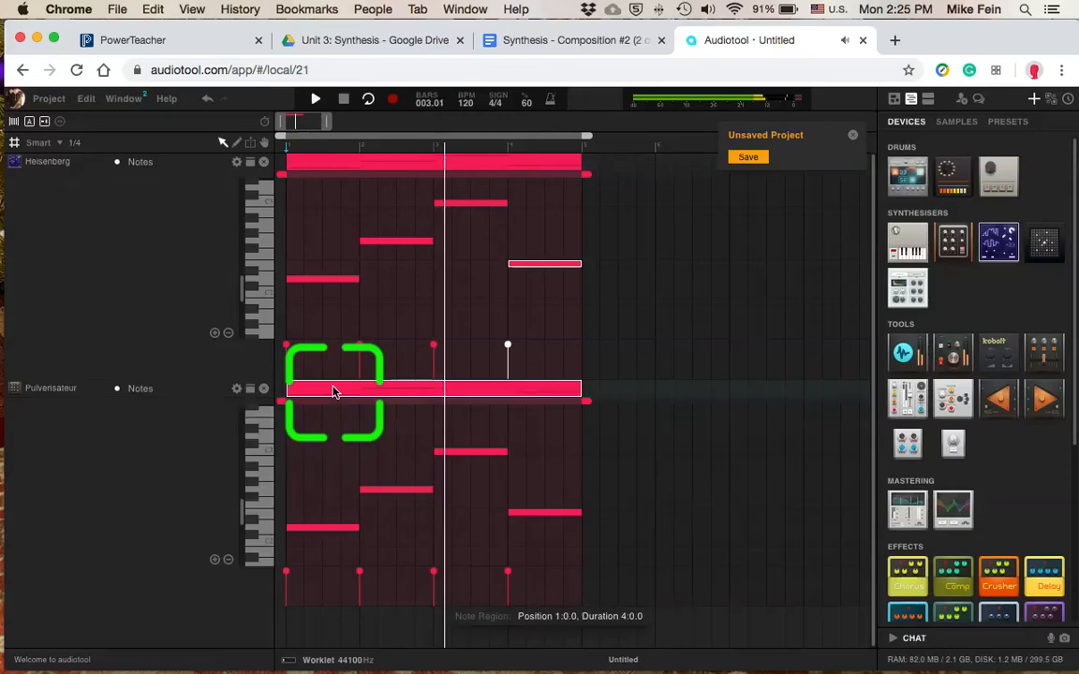
{"action": "left_click_drag", "start_coordinate": [308, 440], "coordinate": [555, 546]}
{"action": "left_click", "coordinate": [300, 529]}
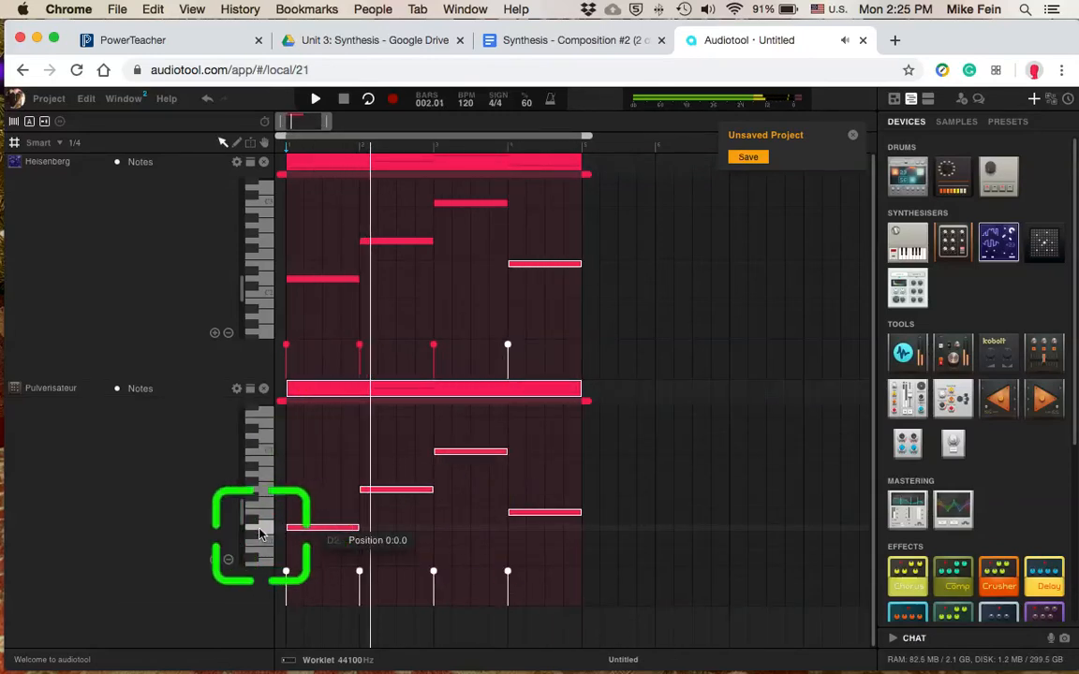
{"action": "left_click_drag", "start_coordinate": [295, 531], "coordinate": [297, 465]}
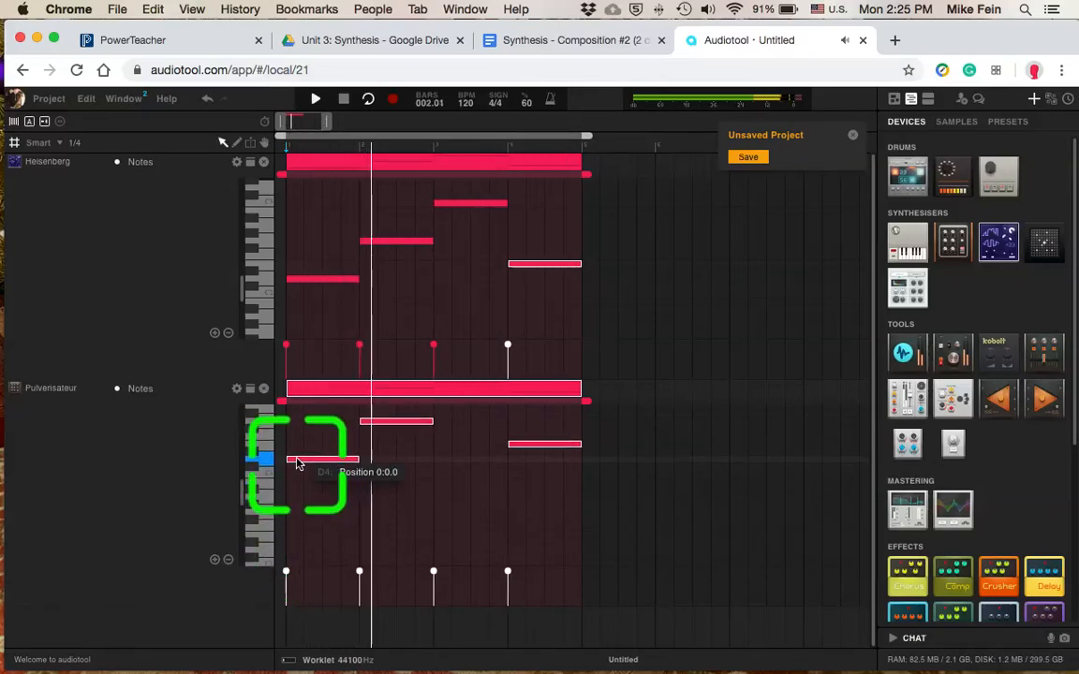
{"action": "scroll", "coordinate": [595, 481], "scroll_direction": "up", "scroll_amount": 2}
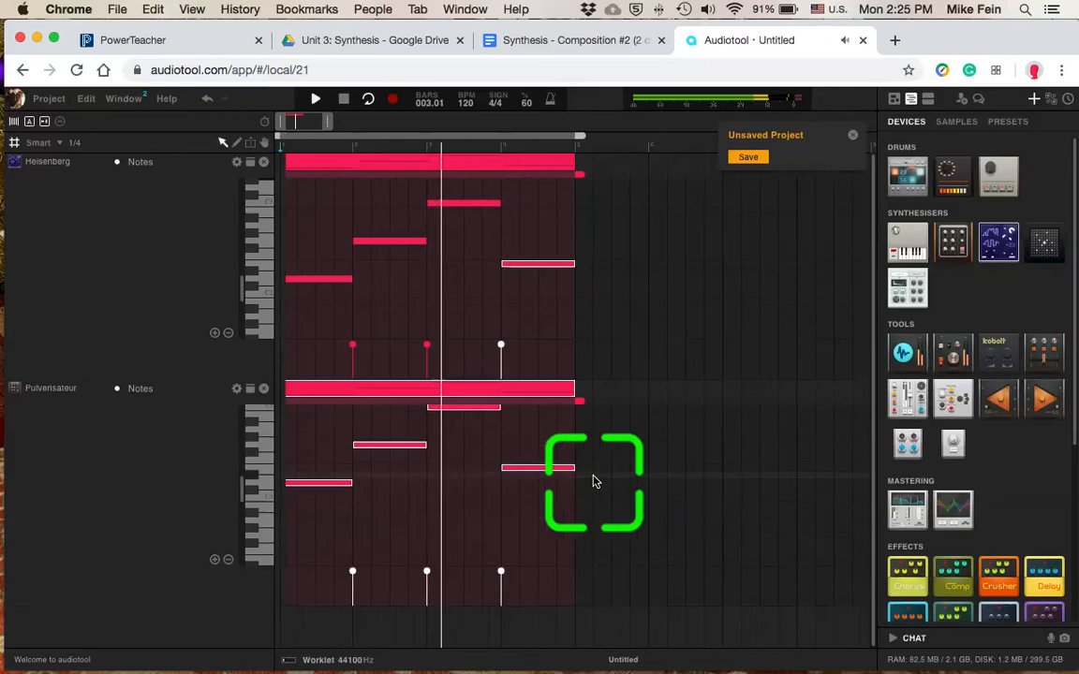
{"action": "scroll", "coordinate": [581, 482], "scroll_direction": "up", "scroll_amount": 2}
{"action": "scroll", "coordinate": [524, 478], "scroll_direction": "left", "scroll_amount": 1}
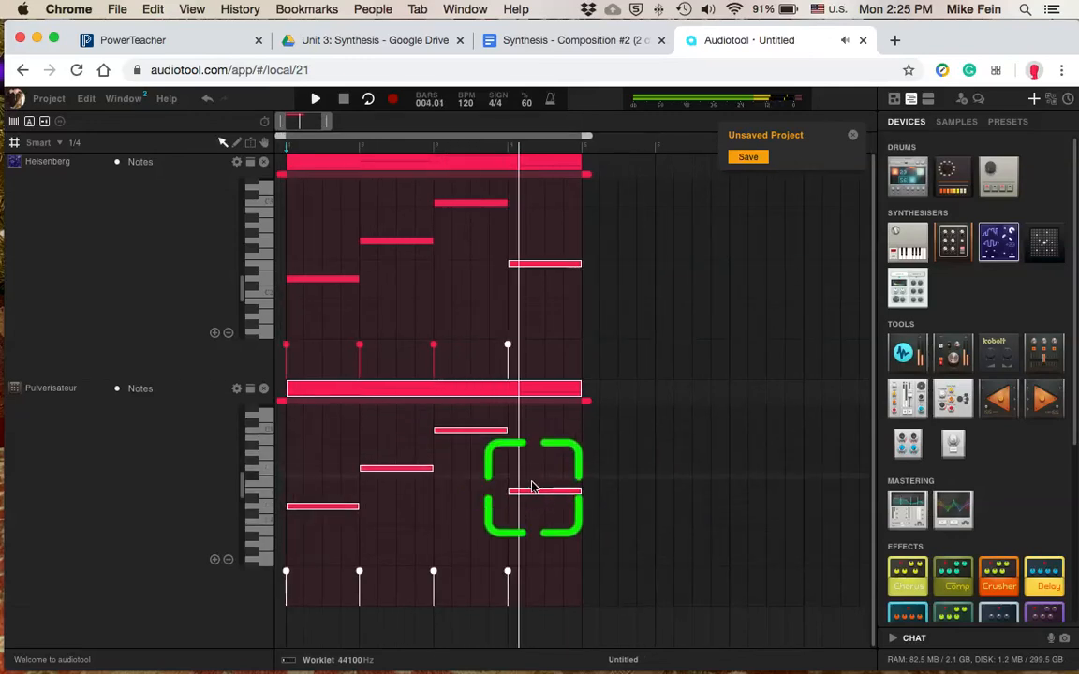
{"action": "left_click_drag", "start_coordinate": [579, 490], "coordinate": [529, 491]}
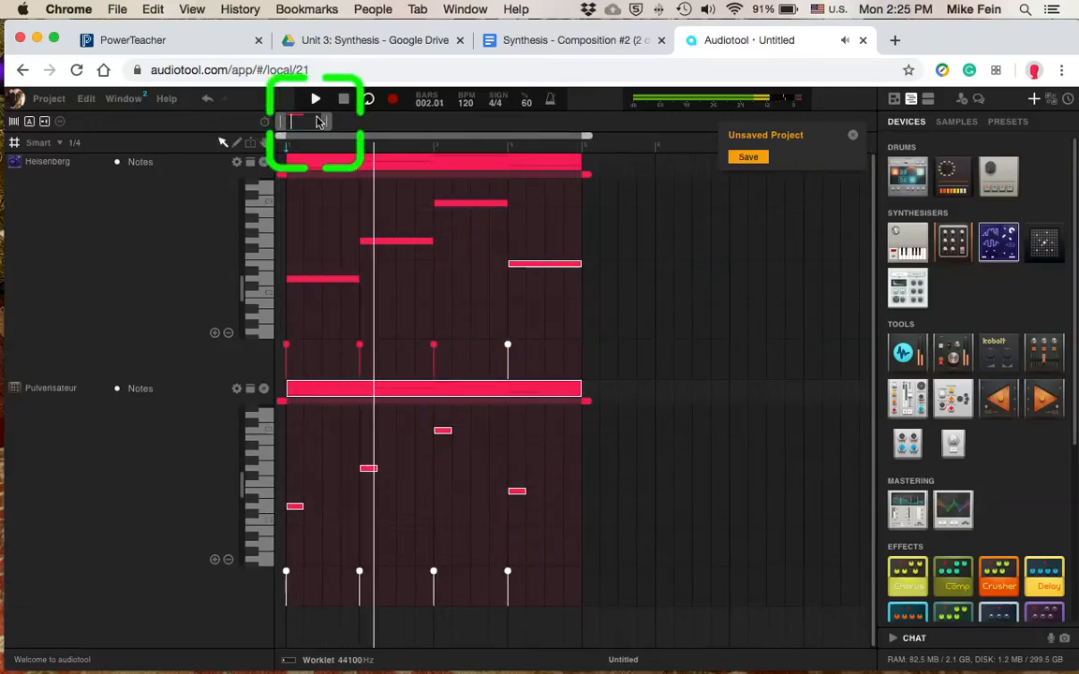
- Turn the Pulverisateur notes in the first three bars into a syncopated rhythm of short repeated notes on D4, G4 and C5
{"action": "left_click_drag", "start_coordinate": [318, 122], "coordinate": [305, 122]}
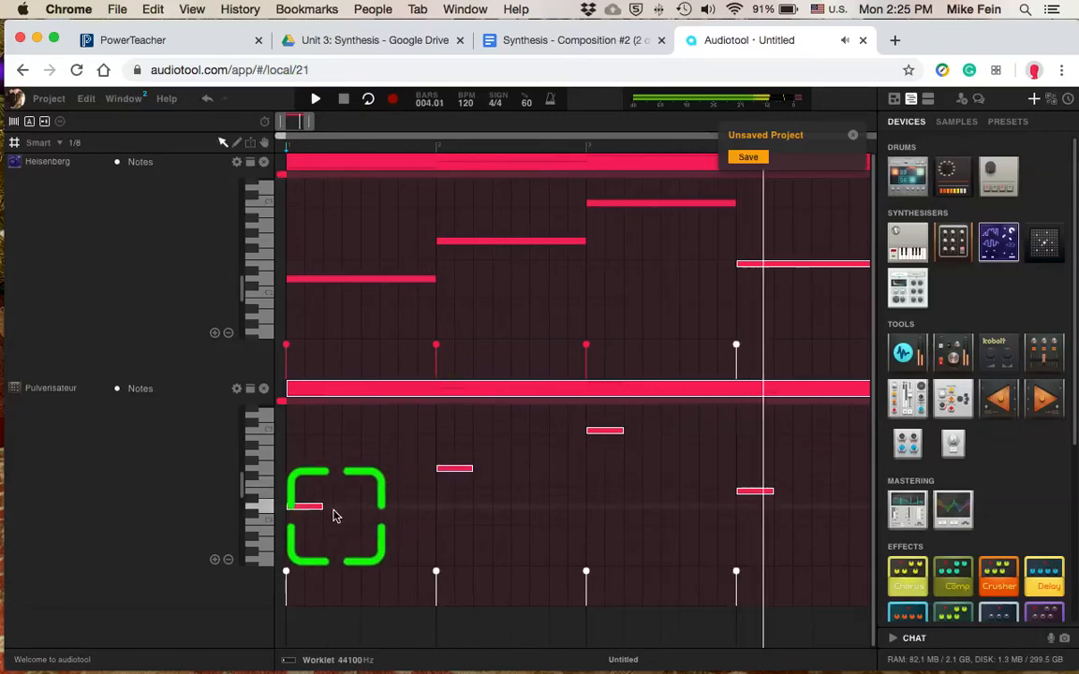
{"action": "left_click_drag", "start_coordinate": [325, 506], "coordinate": [541, 471]}
{"action": "double_click", "coordinate": [521, 471]}
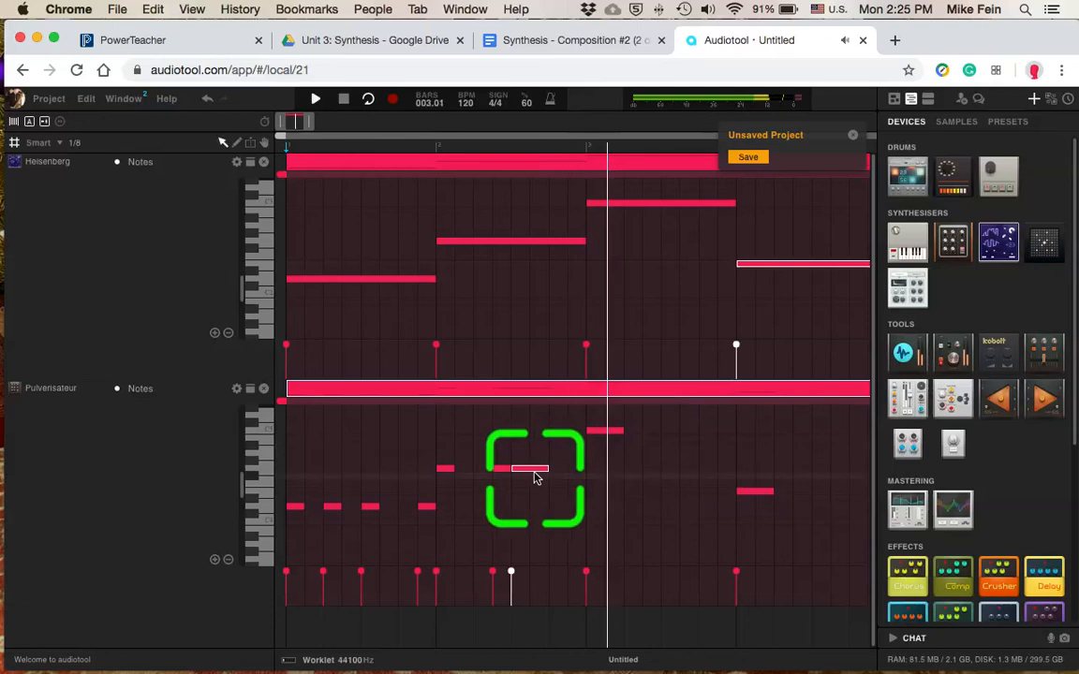
{"action": "left_click_drag", "start_coordinate": [539, 472], "coordinate": [558, 470]}
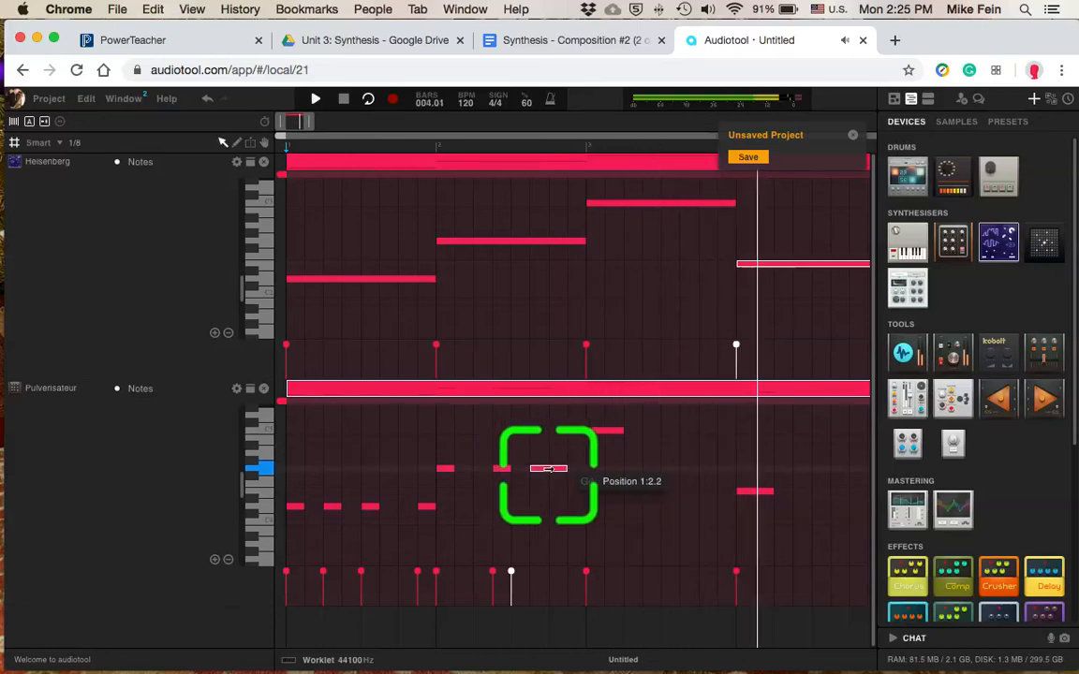
{"action": "left_click_drag", "start_coordinate": [621, 428], "coordinate": [636, 429]}
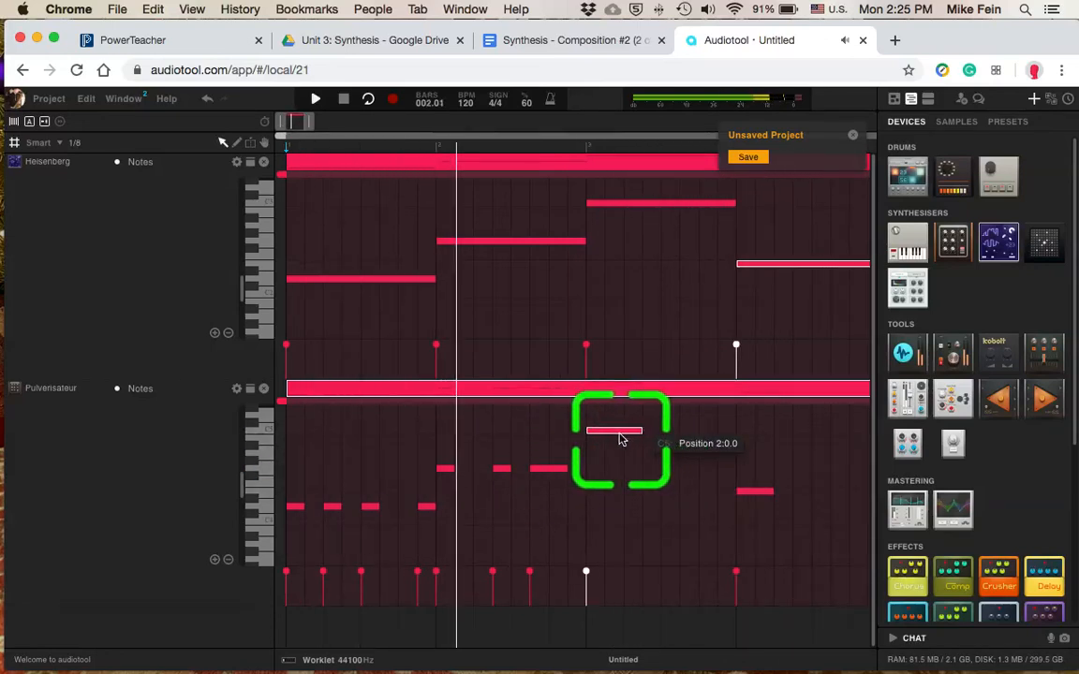
{"action": "left_click", "coordinate": [668, 435]}
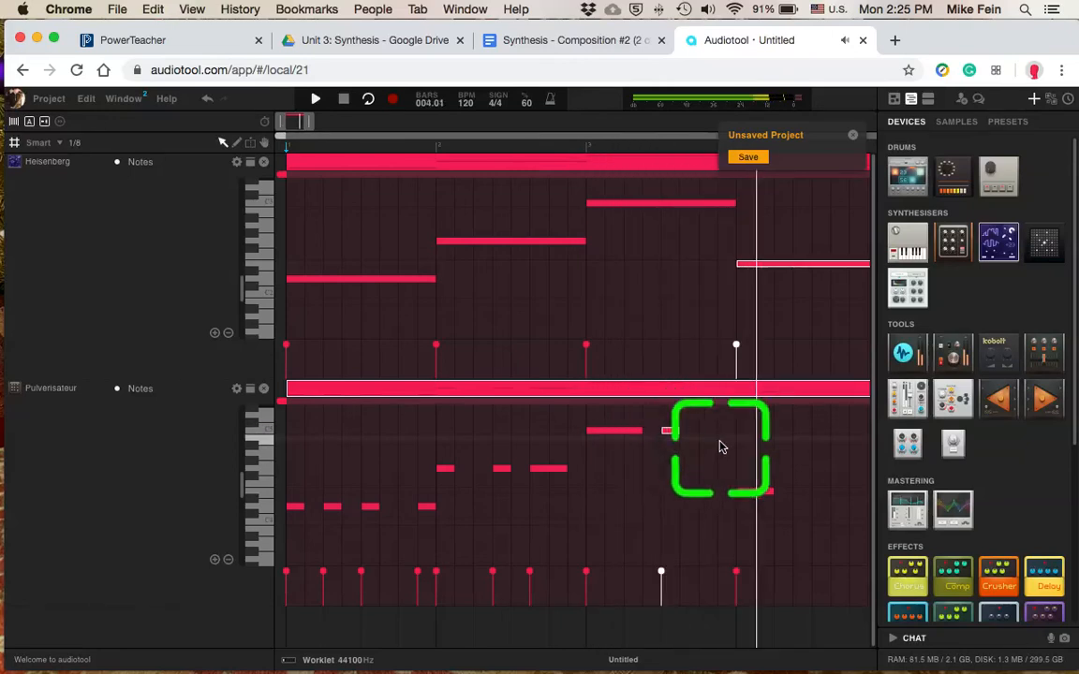
{"action": "double_click", "coordinate": [710, 431]}
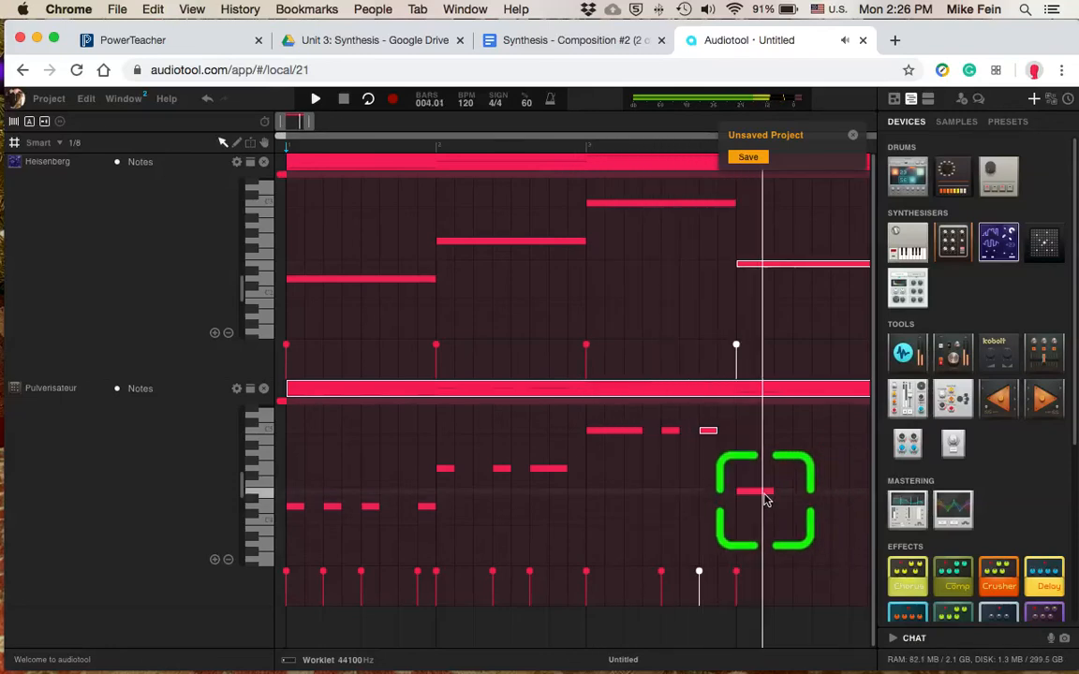
- Fill the second half of the Pulverisateur's bar 4 with an eighth note on beat 3 and three sixteenth notes, all on E4
{"action": "left_click", "coordinate": [820, 492]}
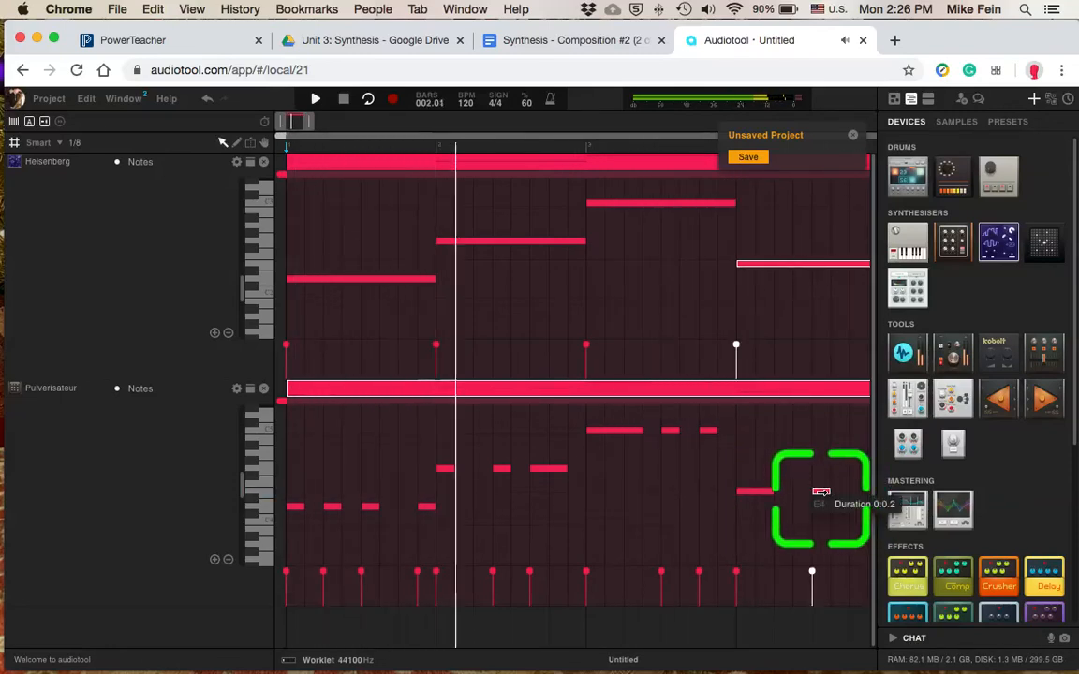
{"action": "left_click_drag", "start_coordinate": [308, 122], "coordinate": [300, 125]}
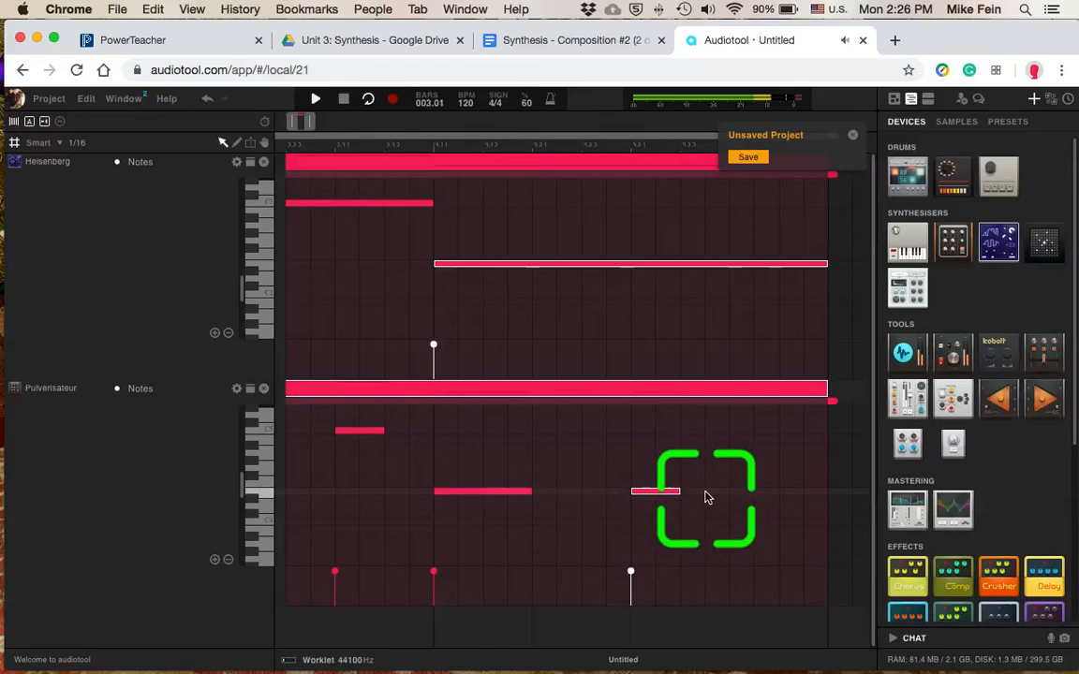
{"action": "left_click", "coordinate": [716, 493]}
{"action": "left_click", "coordinate": [768, 493]}
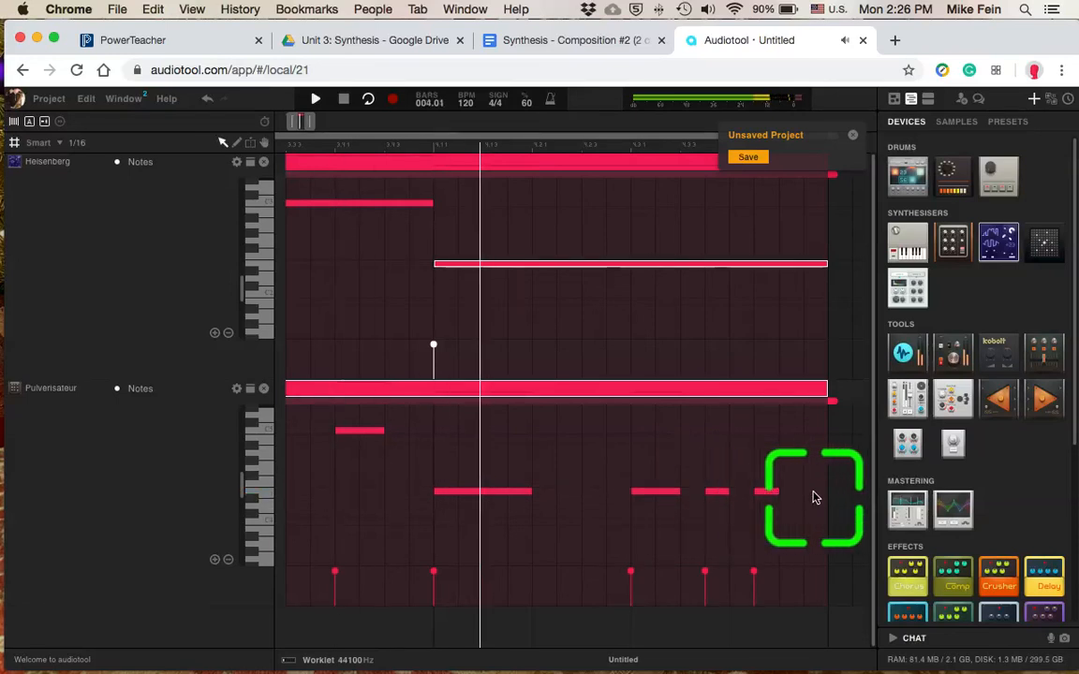
{"action": "left_click", "coordinate": [811, 494]}
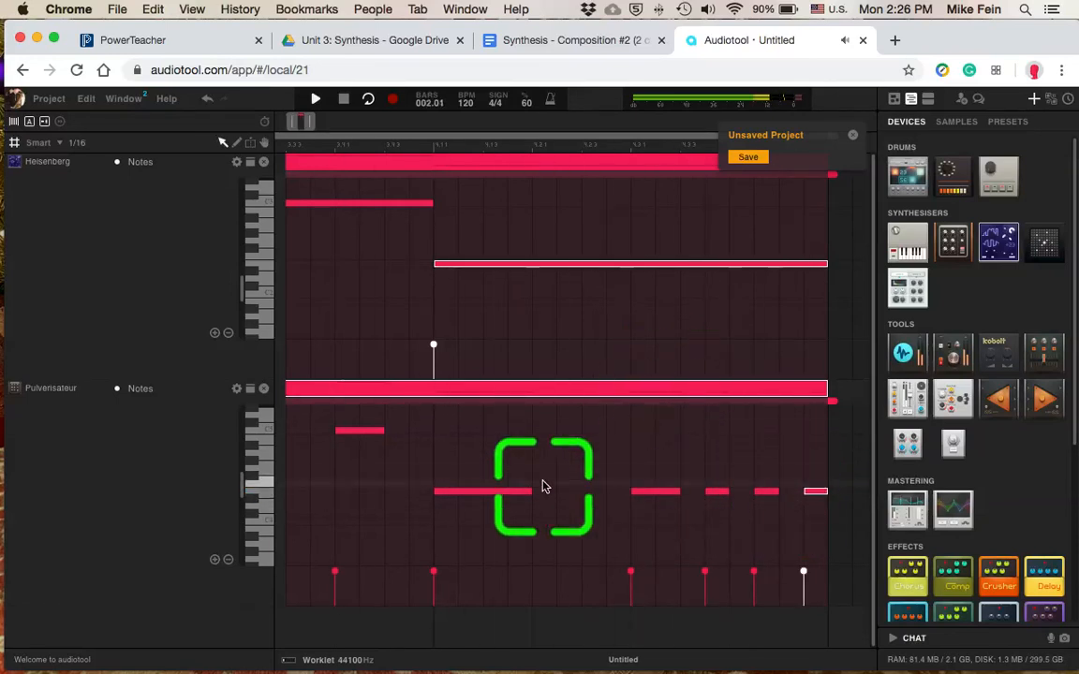
- Stack copies of the Pulverisateur's bar 1 notes on F4 and A4 above D4 to form repeated three-note chords
{"action": "left_click_drag", "start_coordinate": [289, 124], "coordinate": [266, 123]}
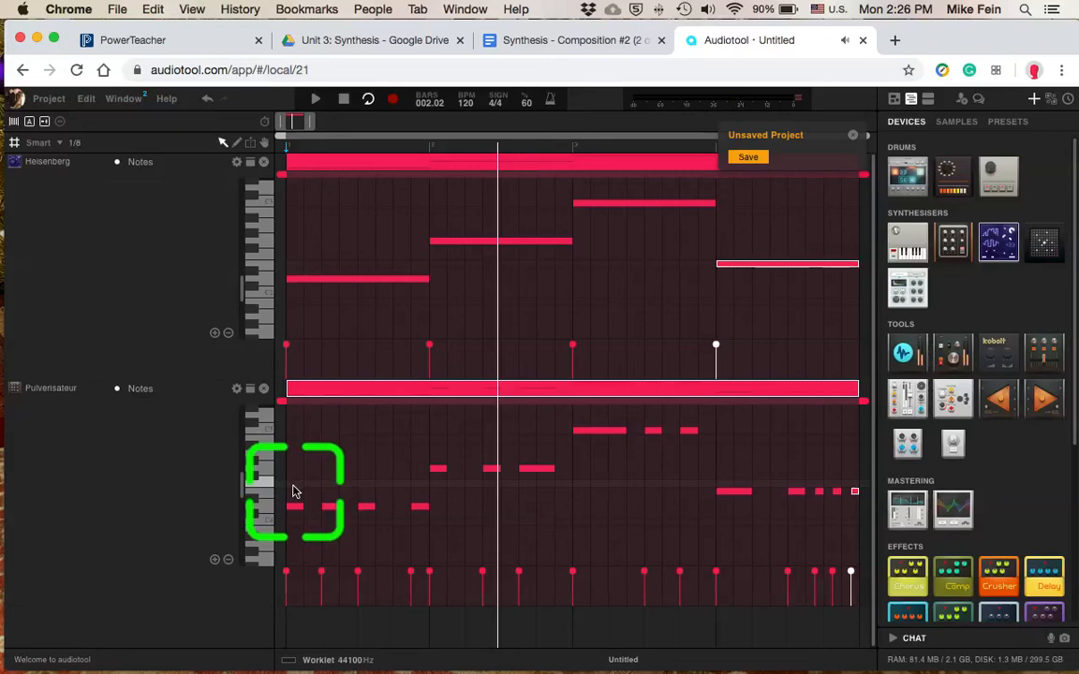
{"action": "left_click_drag", "start_coordinate": [290, 489], "coordinate": [407, 522]}
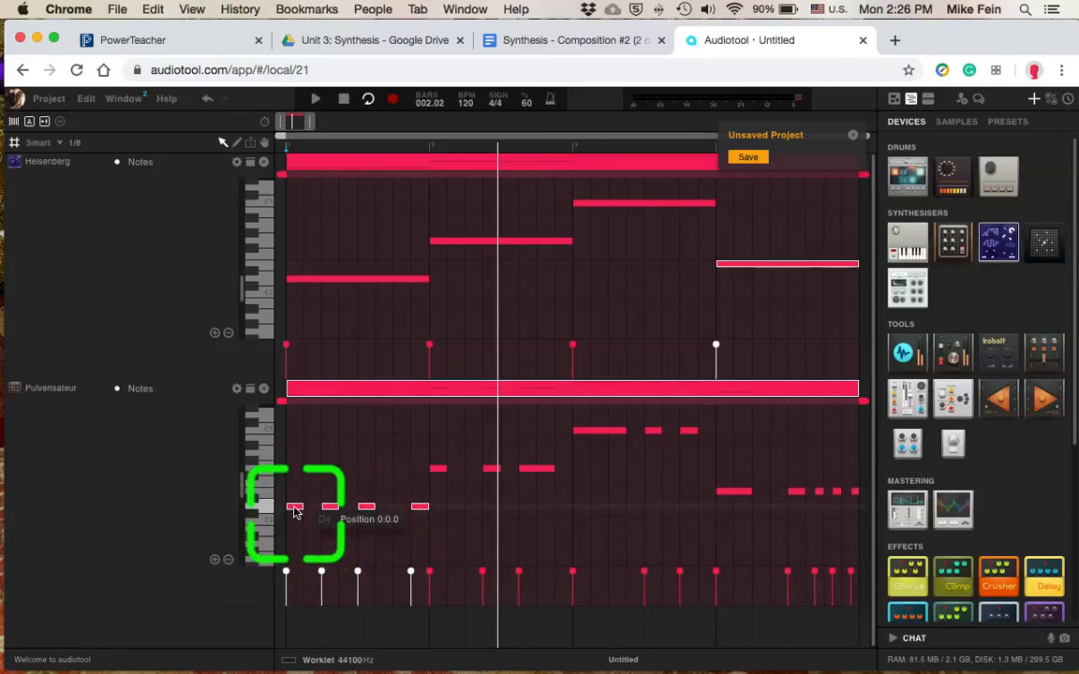
{"action": "left_click_drag", "start_coordinate": [295, 511], "coordinate": [291, 512]}
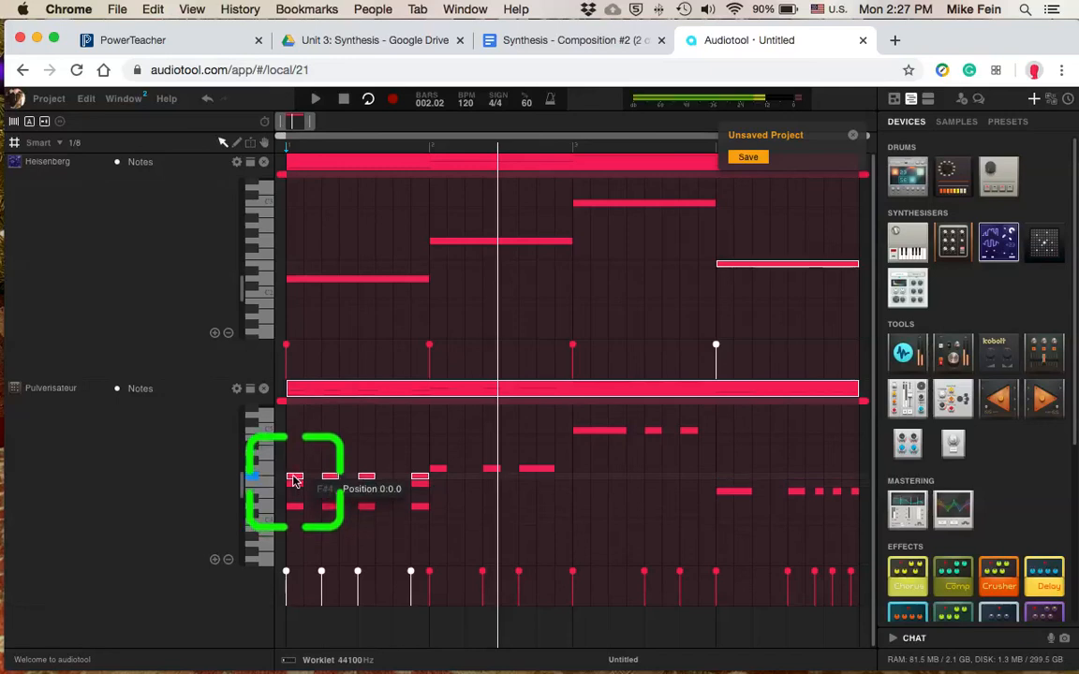
{"action": "left_click_drag", "start_coordinate": [295, 480], "coordinate": [296, 471]}
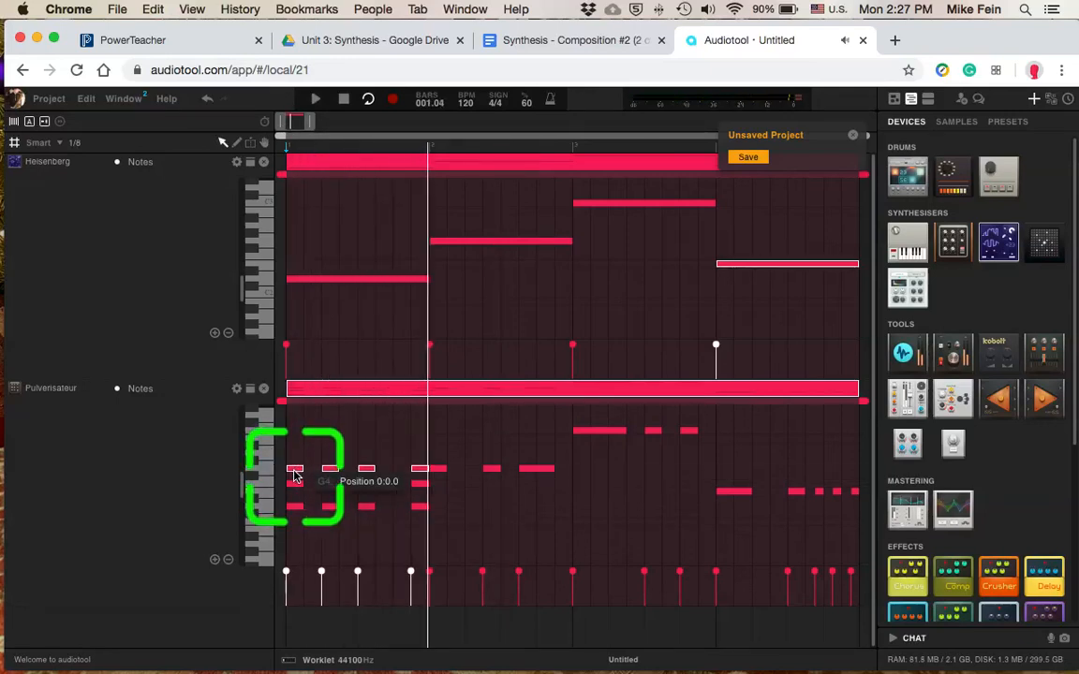
{"action": "left_click_drag", "start_coordinate": [295, 477], "coordinate": [298, 458]}
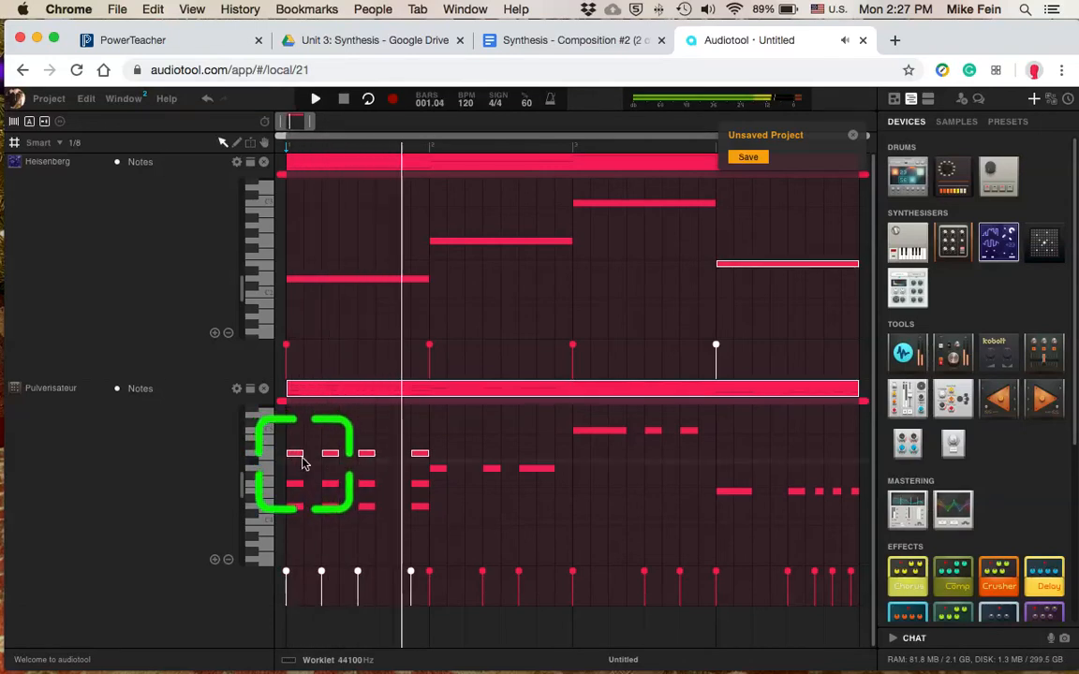
- Build triads in the Pulverisateur's bars 2 and 3 by copying the G4 notes to B4 and D5, and the C5 notes to E5 and G5
{"action": "left_click_drag", "start_coordinate": [433, 458], "coordinate": [559, 481]}
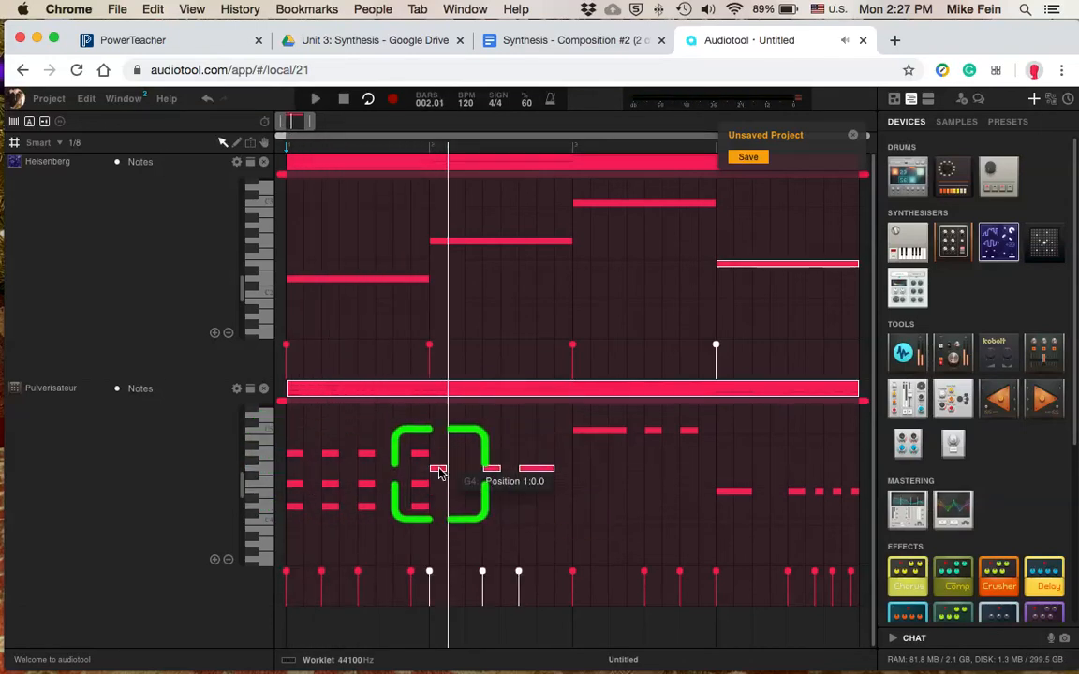
{"action": "left_click_drag", "start_coordinate": [440, 473], "coordinate": [439, 417]}
{"action": "scroll", "coordinate": [610, 456], "scroll_direction": "up", "scroll_amount": 3}
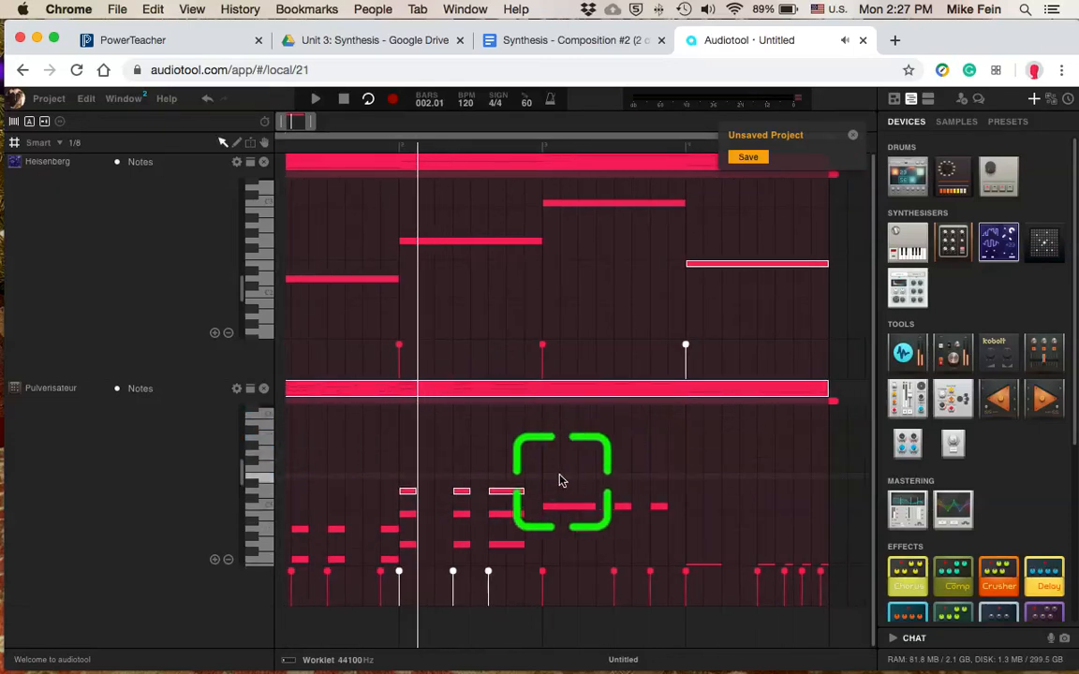
{"action": "left_click_drag", "start_coordinate": [560, 480], "coordinate": [684, 515]}
{"action": "left_click", "coordinate": [555, 507]}
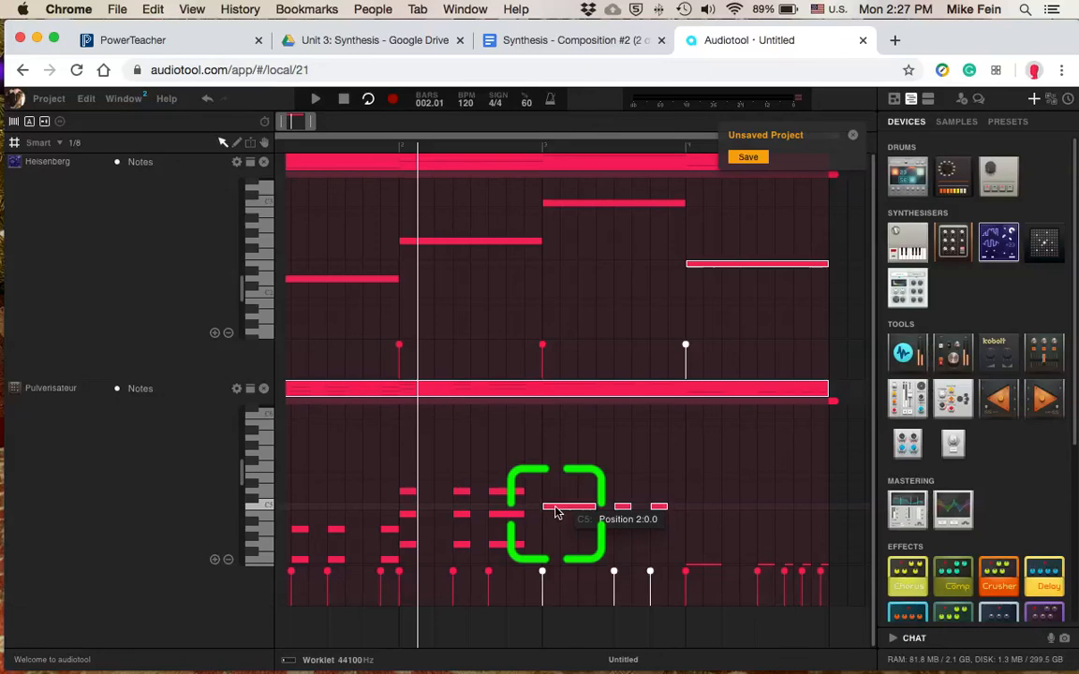
{"action": "left_click_drag", "start_coordinate": [555, 511], "coordinate": [688, 526]}
{"action": "left_click_drag", "start_coordinate": [623, 508], "coordinate": [624, 453]}
- Copy the Pulverisateur's bar 4 E4 notes to G4 and B4 to form triads
{"action": "scroll", "coordinate": [708, 536], "scroll_direction": "right", "scroll_amount": 2}
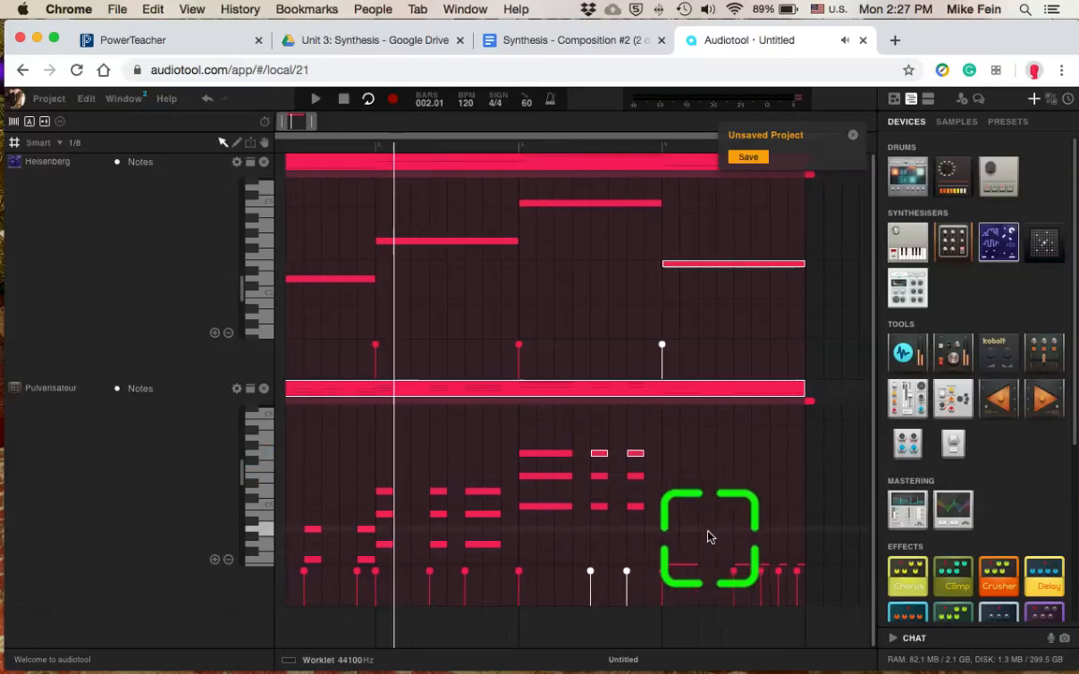
{"action": "scroll", "coordinate": [708, 537], "scroll_direction": "right", "scroll_amount": 2}
{"action": "scroll", "coordinate": [708, 536], "scroll_direction": "down", "scroll_amount": 3}
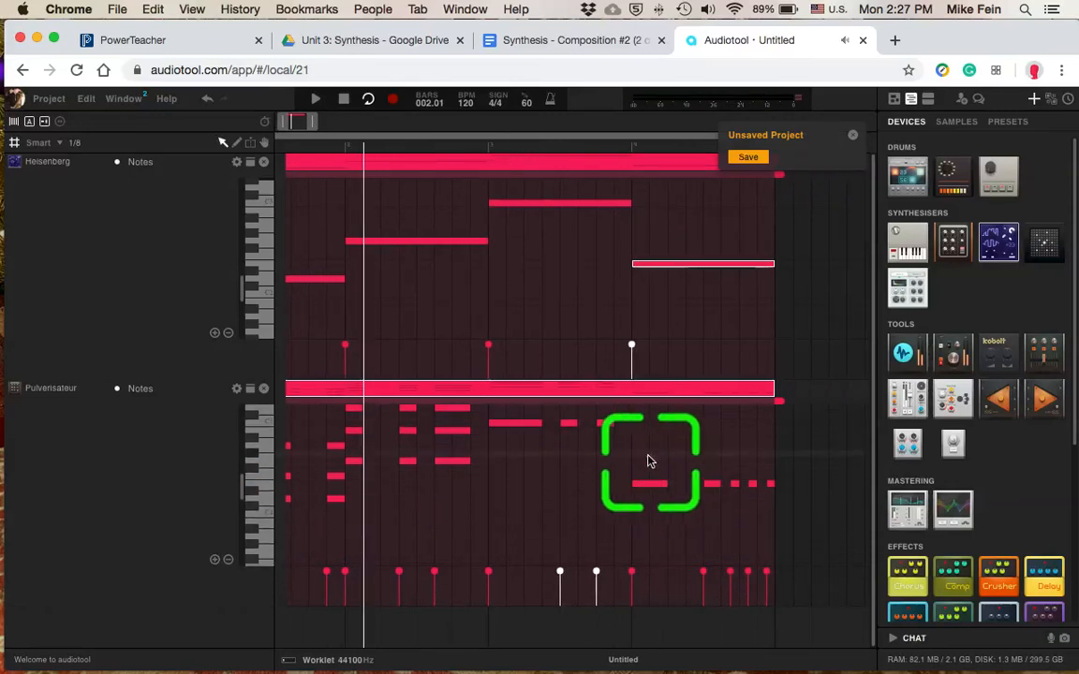
{"action": "left_click_drag", "start_coordinate": [641, 459], "coordinate": [794, 514]}
{"action": "left_click_drag", "start_coordinate": [667, 489], "coordinate": [653, 437]}
- Play the four bars with the new chords, dismiss the unsaved project reminder and check all chords on the Pulverisateur track
{"action": "key", "text": "space"}
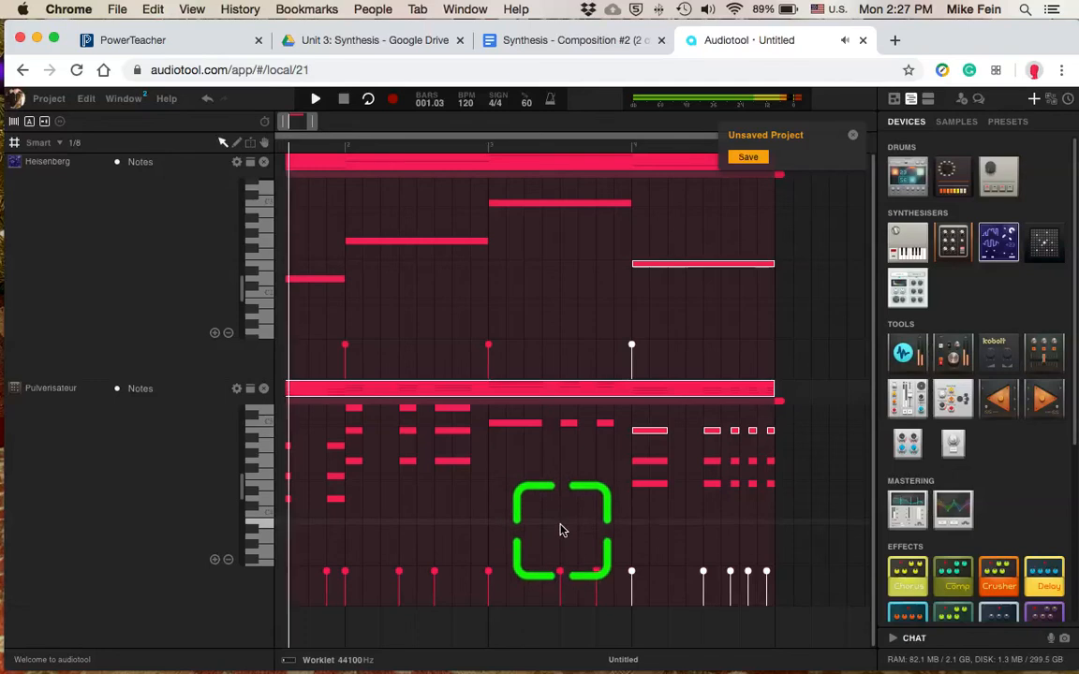
{"action": "left_click", "coordinate": [852, 137]}
{"action": "left_click_drag", "start_coordinate": [283, 125], "coordinate": [257, 127]}
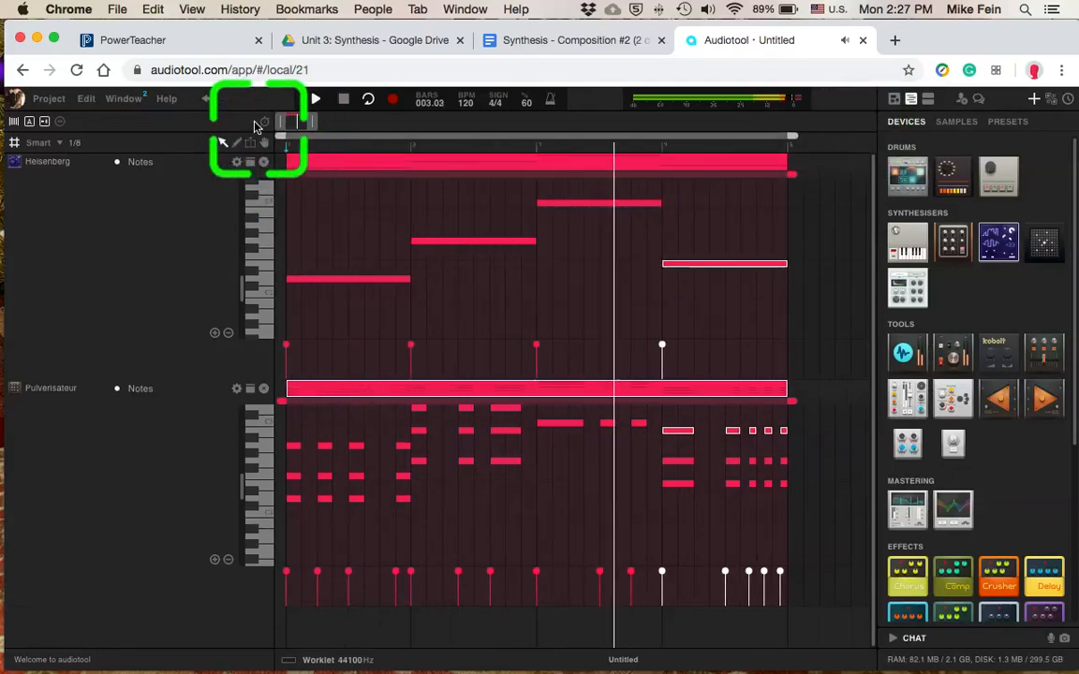
{"action": "scroll", "coordinate": [541, 475], "scroll_direction": "up", "scroll_amount": 3}
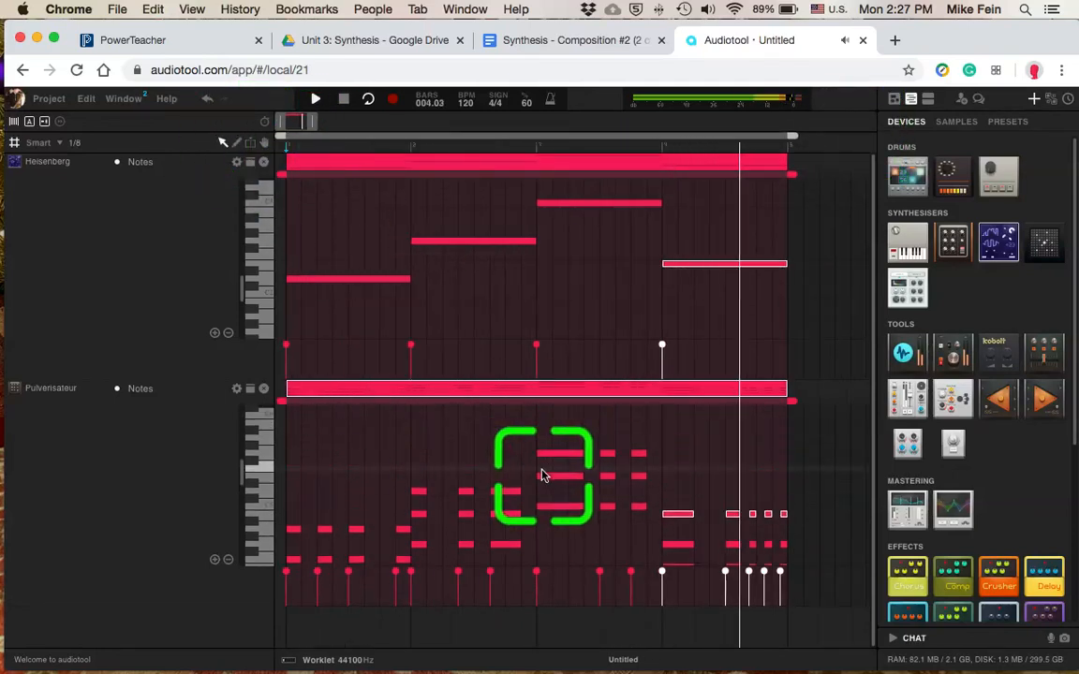
{"action": "scroll", "coordinate": [541, 476], "scroll_direction": "down", "scroll_amount": 1}
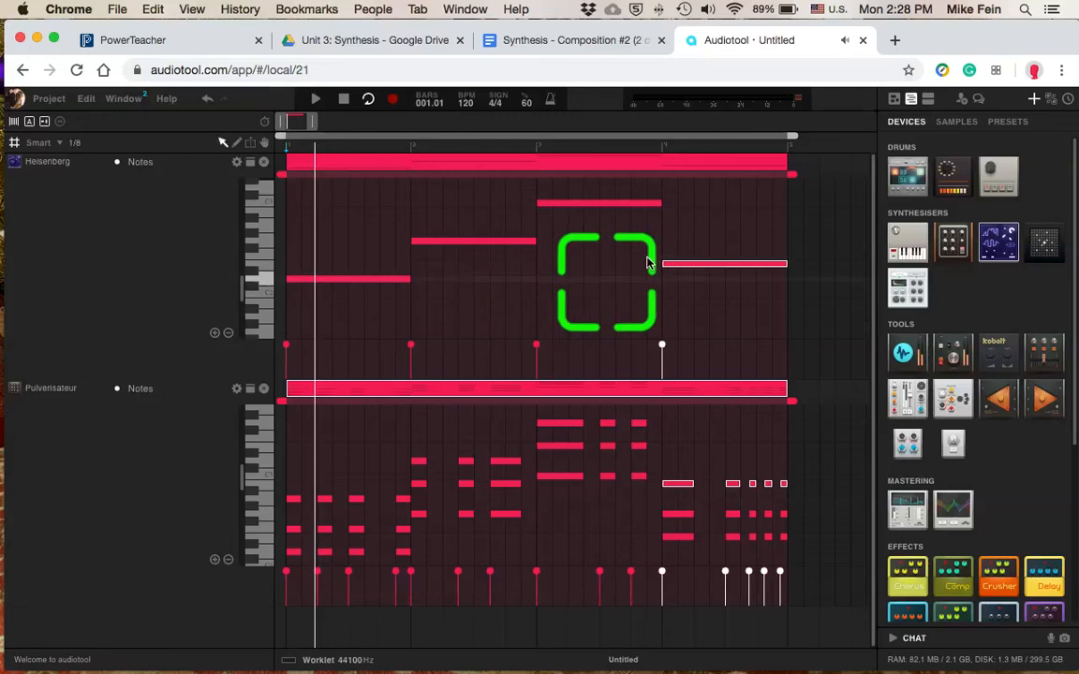
- Collapse the note editors of both synthesiser tracks and create a timeline track for the TR909's pattern
{"action": "double_click", "coordinate": [451, 166]}
{"action": "double_click", "coordinate": [412, 183]}
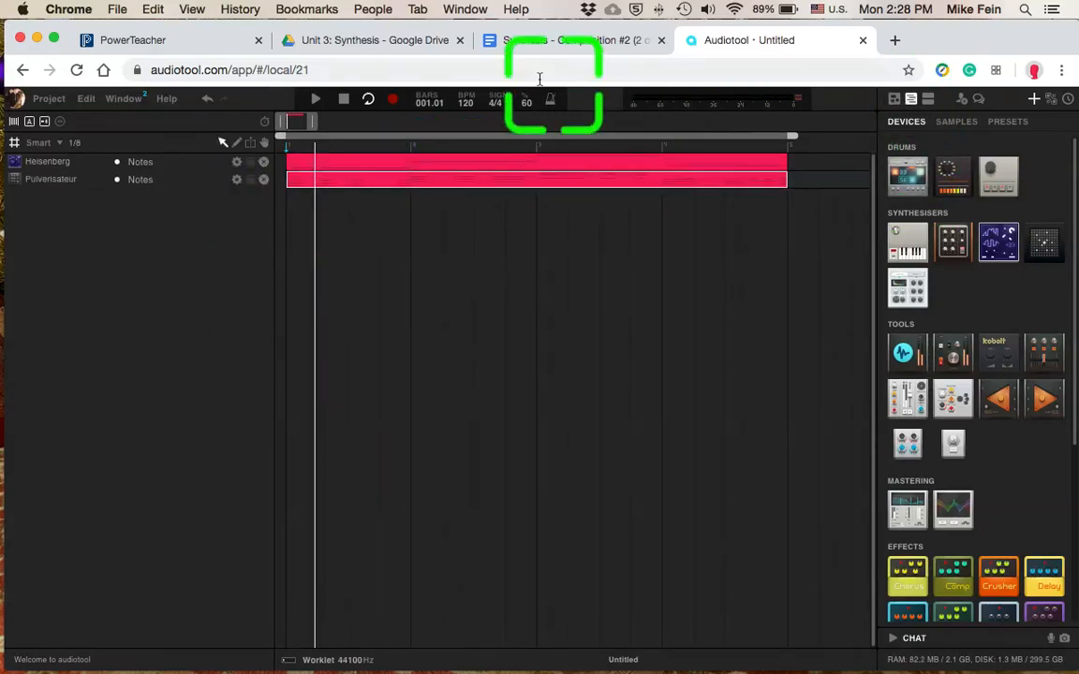
{"action": "left_click", "coordinate": [894, 100]}
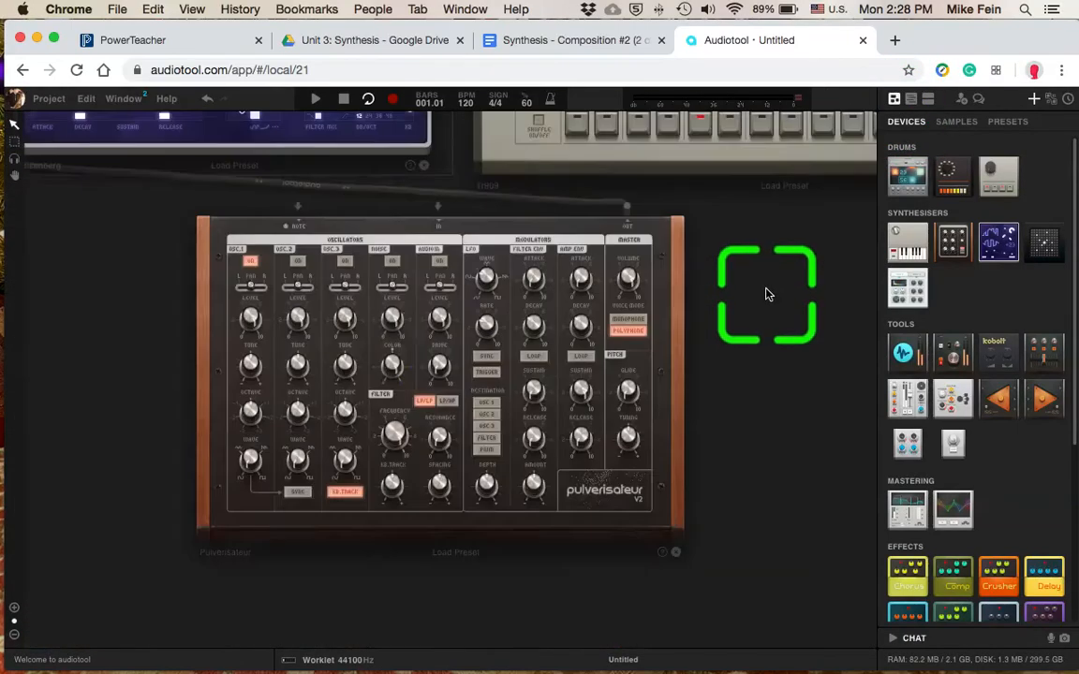
{"action": "scroll", "coordinate": [765, 294], "scroll_direction": "down", "scroll_amount": 3}
{"action": "left_click_drag", "start_coordinate": [784, 257], "coordinate": [721, 327]}
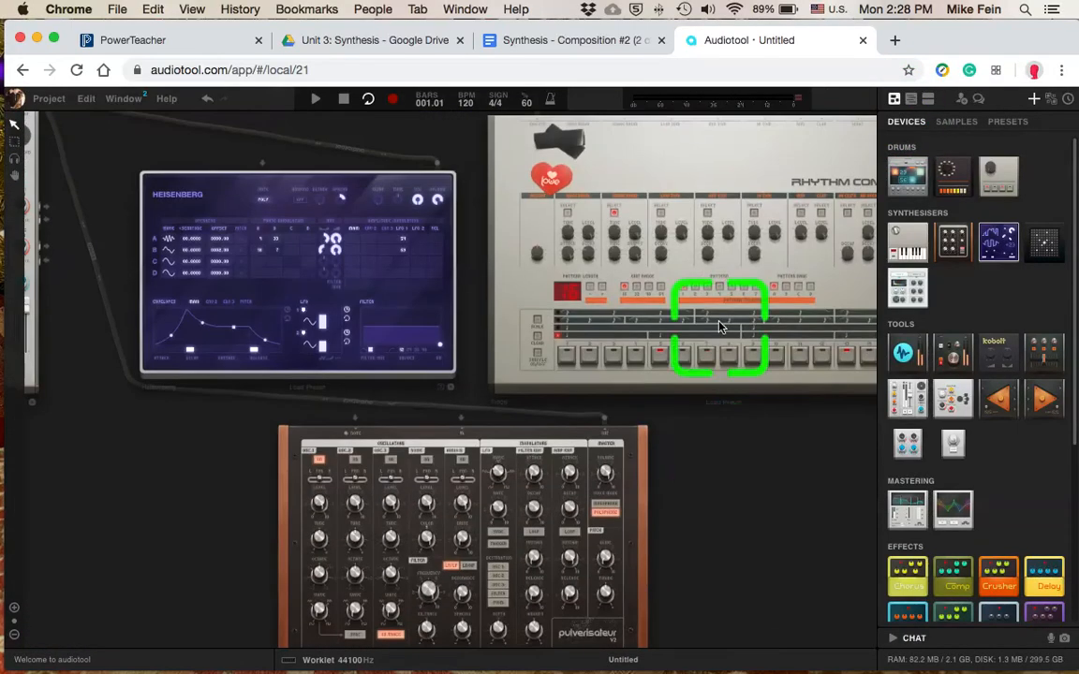
{"action": "right_click", "coordinate": [721, 222]}
{"action": "left_click", "coordinate": [760, 303]}
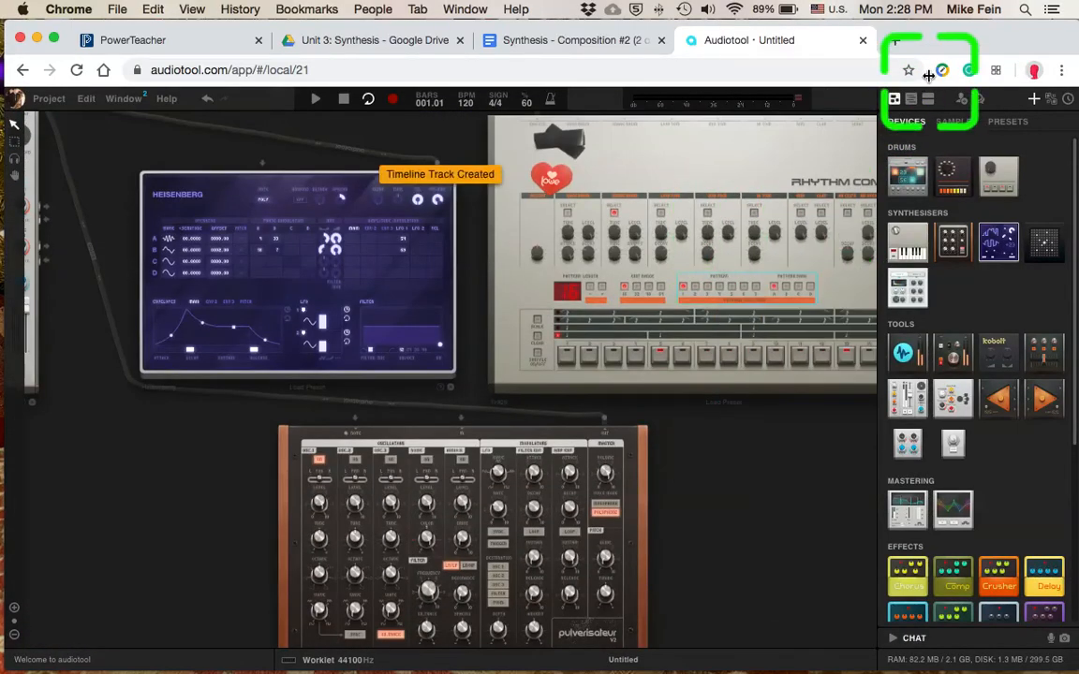
- Add an A1 pattern region at bar 1 of the TR909 timeline track and extend it to four bars
{"action": "left_click", "coordinate": [925, 98]}
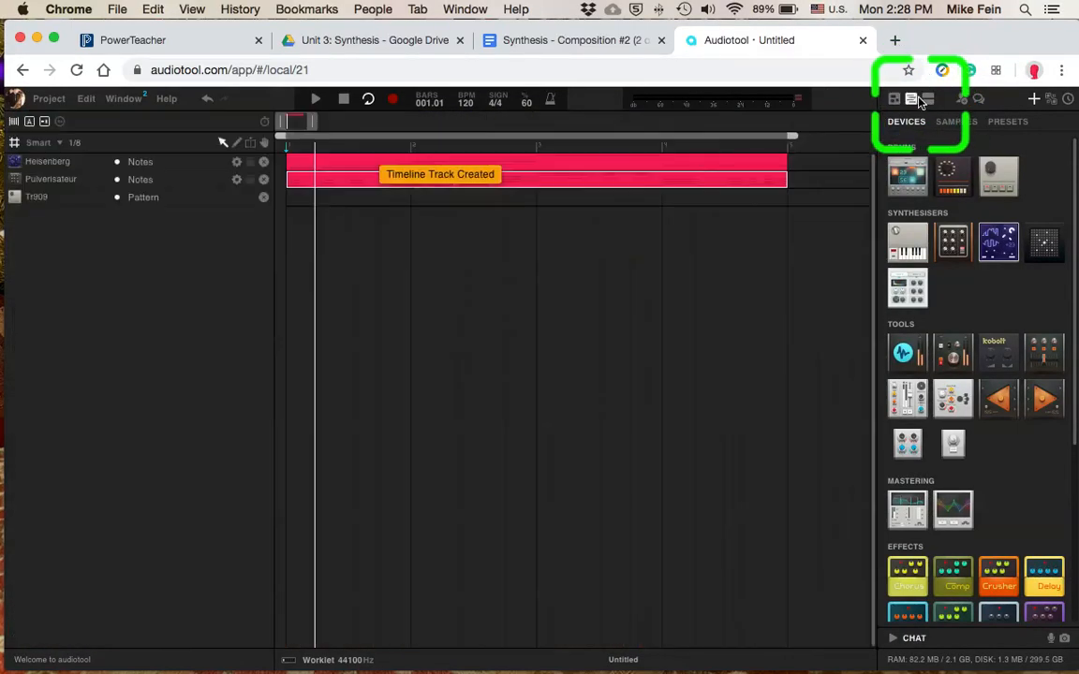
{"action": "double_click", "coordinate": [300, 204]}
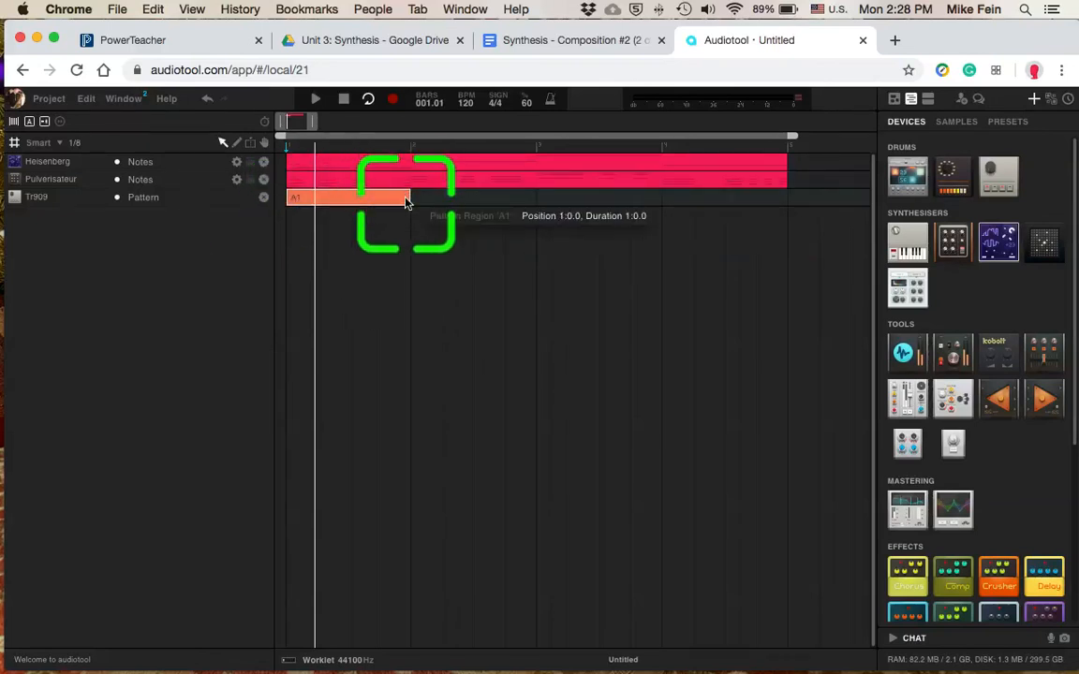
{"action": "left_click_drag", "start_coordinate": [409, 198], "coordinate": [789, 196]}
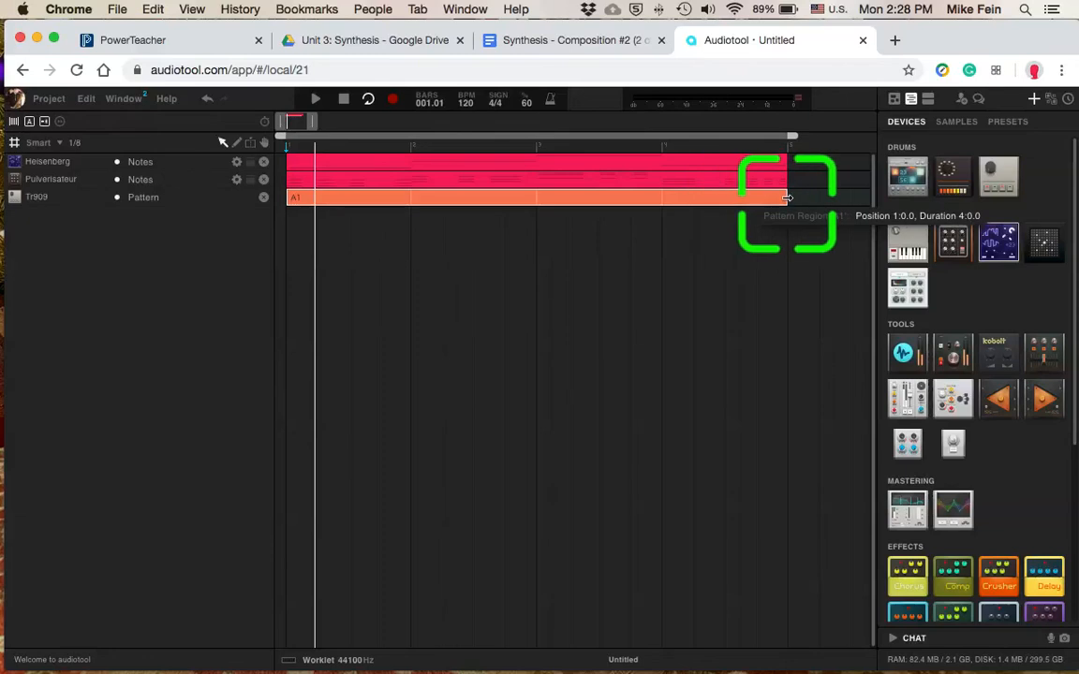
- Copy the Heisenberg region to bar 5, move the TR909 region to bar 5 and the Pulverisateur region to bar 9, and start playback
{"action": "left_click_drag", "start_coordinate": [314, 114], "coordinate": [445, 118]}
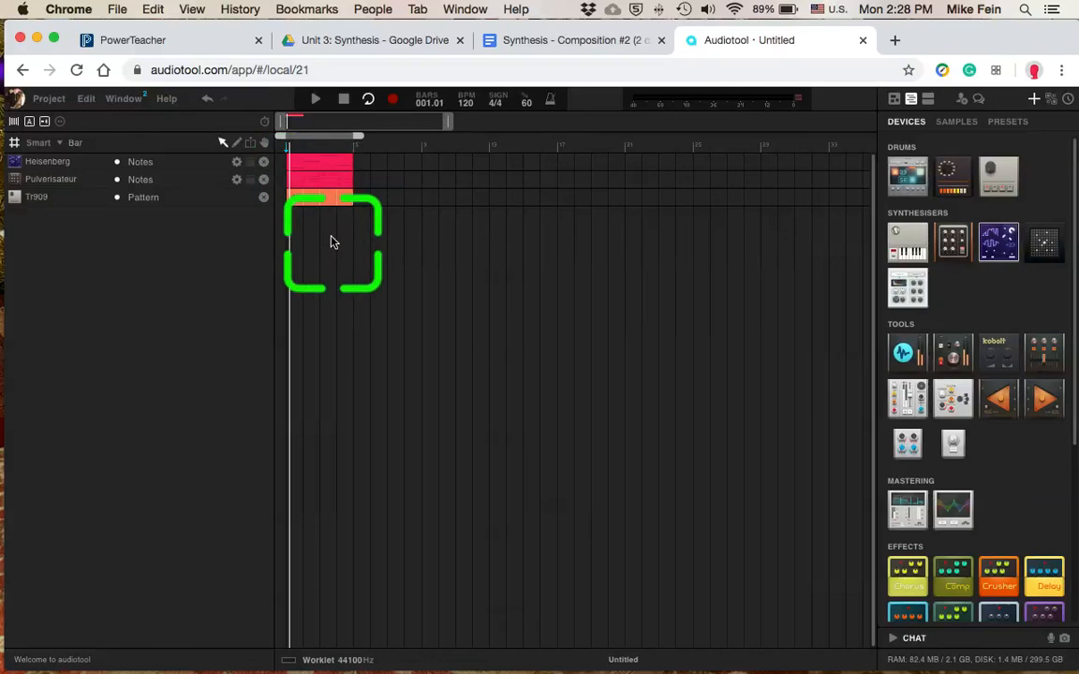
{"action": "left_click_drag", "start_coordinate": [333, 215], "coordinate": [456, 180]}
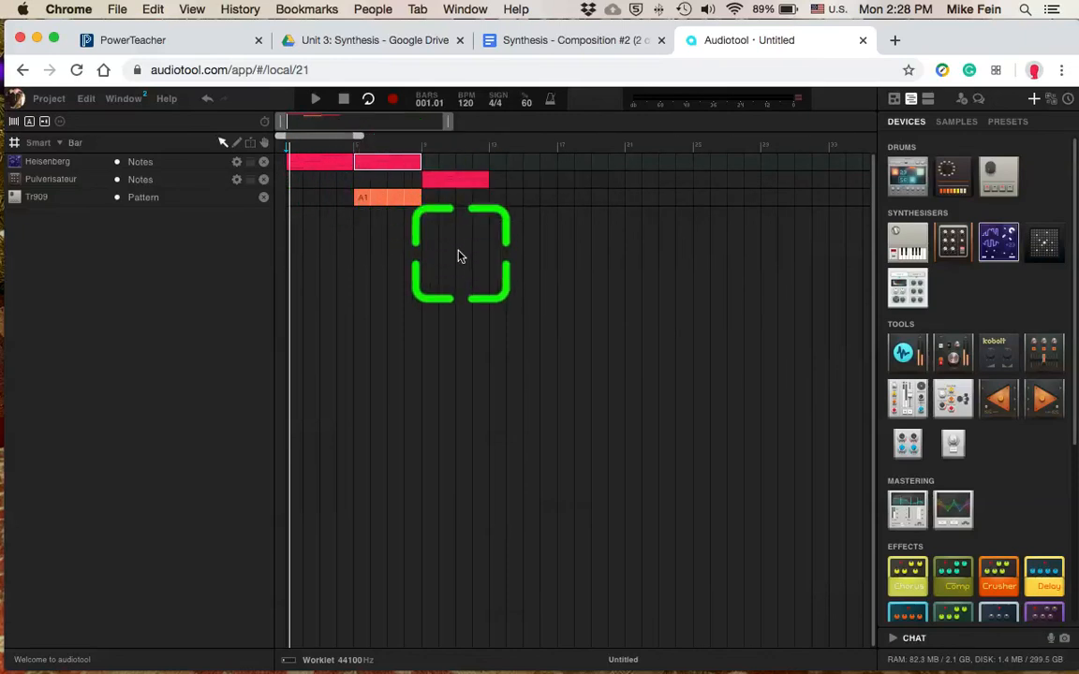
{"action": "key", "text": "space"}
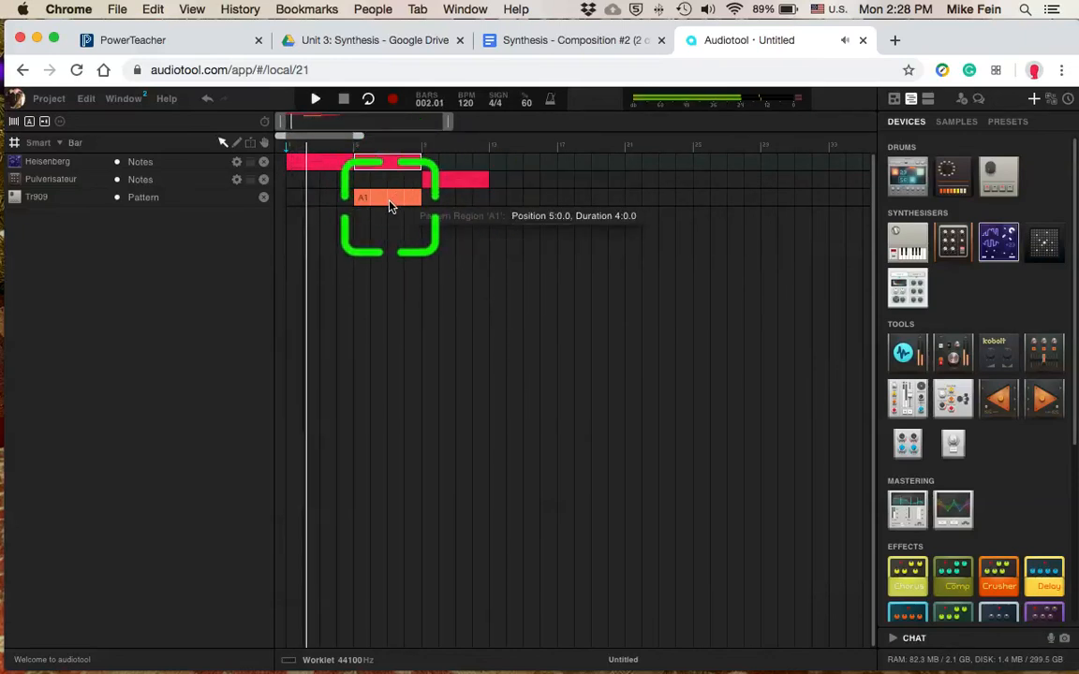
- Turn looping off and copy the Heisenberg region to bars 13, 17, 21 and 25, the Pulverisateur to 17 and 21, and the TR909 to 9, 13 and 21
{"action": "left_click_drag", "start_coordinate": [393, 204], "coordinate": [446, 199]}
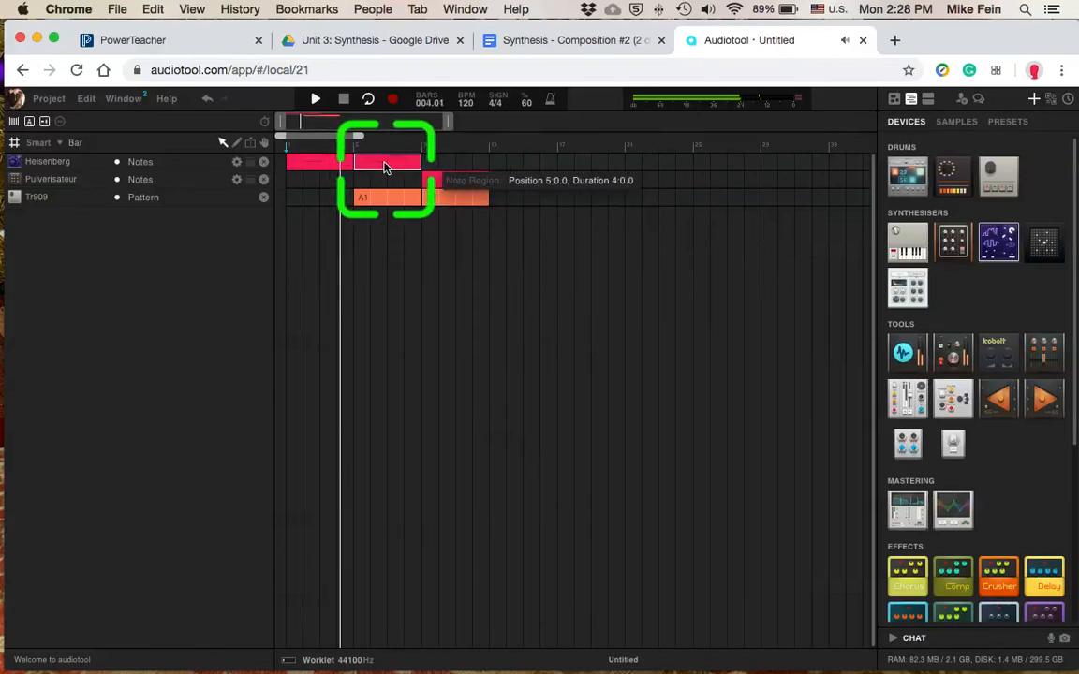
{"action": "left_click_drag", "start_coordinate": [383, 167], "coordinate": [662, 166]}
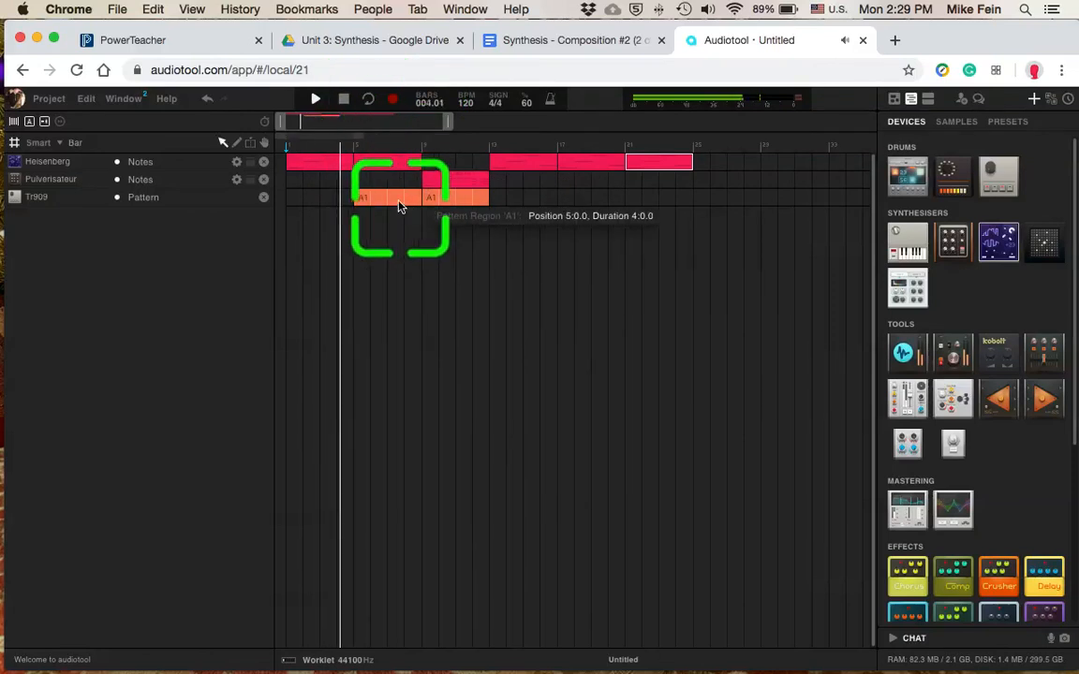
{"action": "left_click_drag", "start_coordinate": [426, 197], "coordinate": [600, 182]}
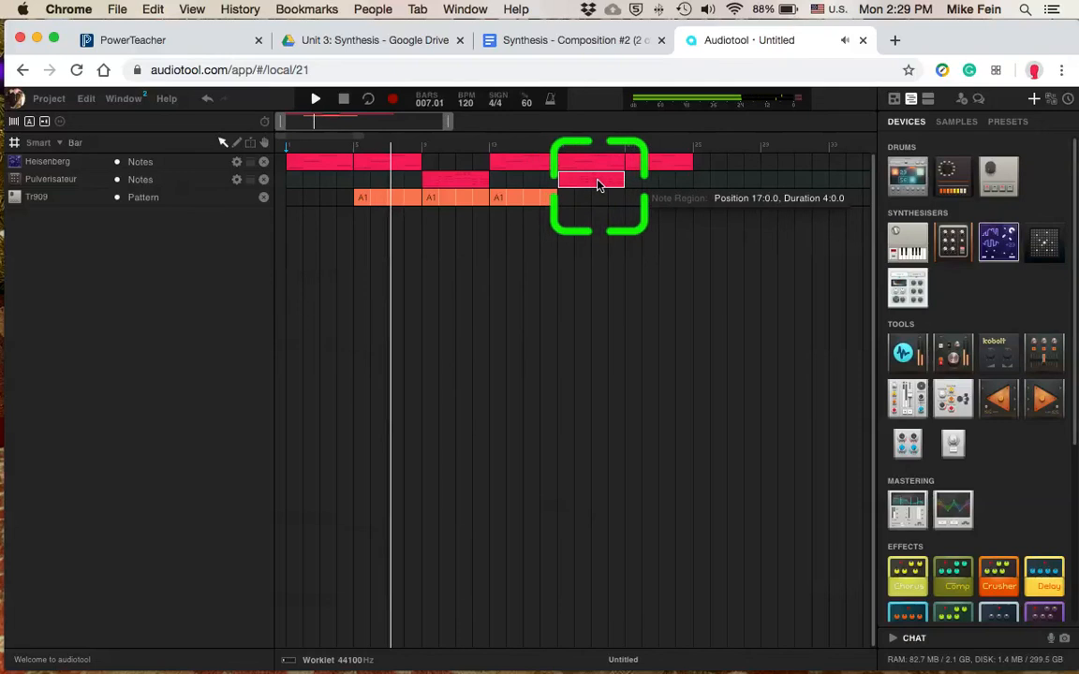
{"action": "left_click_drag", "start_coordinate": [535, 199], "coordinate": [734, 164]}
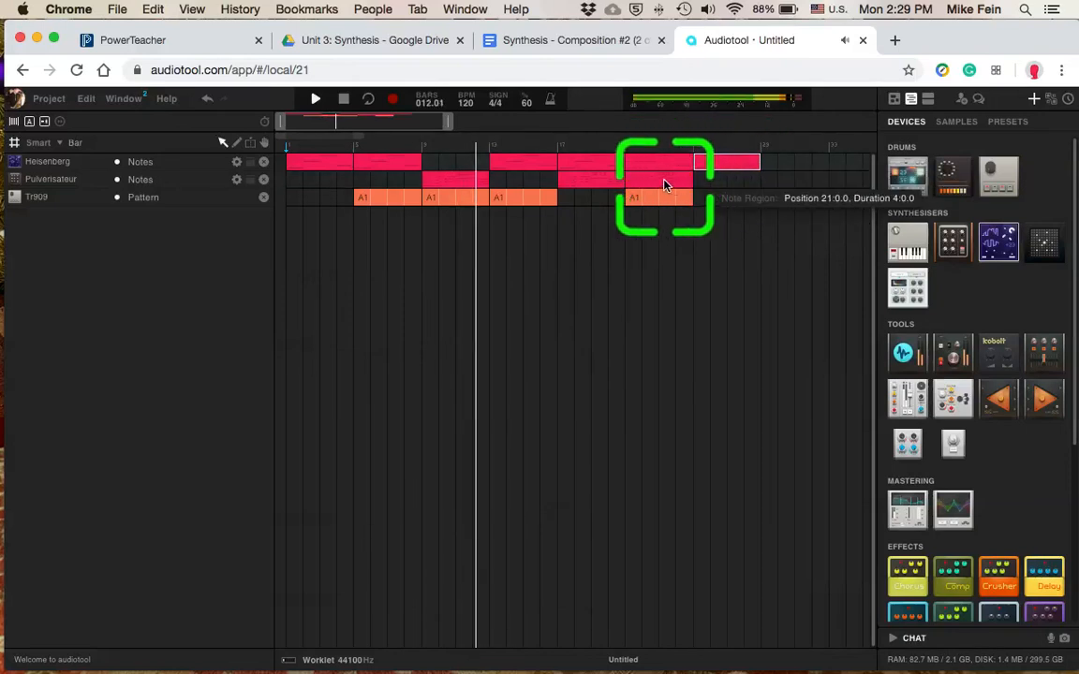
- Replace the TR909 region at bar 21 with a fresh copy, and add a Pulverisateur region at bar 25 and a Heisenberg region at bar 29
{"action": "left_click", "coordinate": [659, 203]}
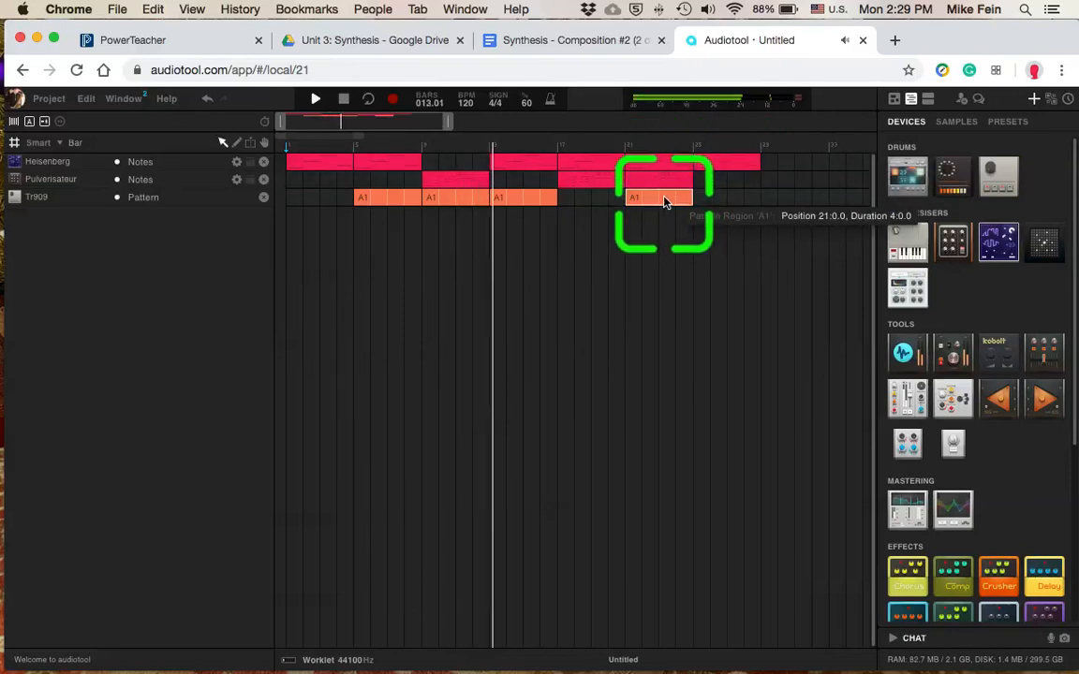
{"action": "key", "text": "BackSpace"}
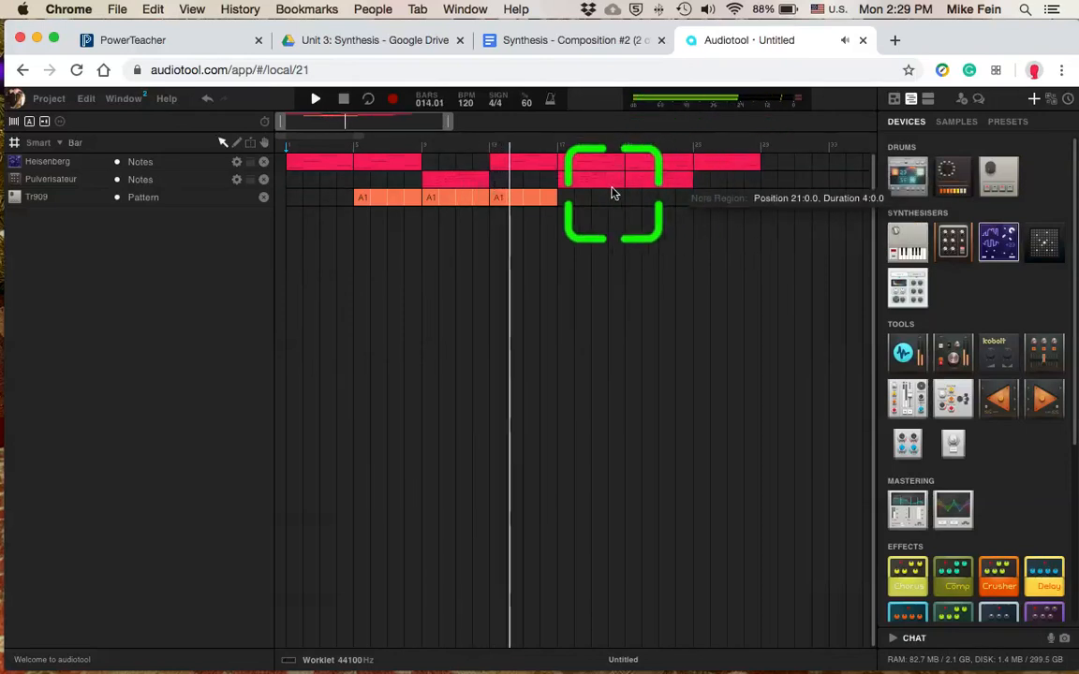
{"action": "left_click_drag", "start_coordinate": [524, 197], "coordinate": [802, 165]}
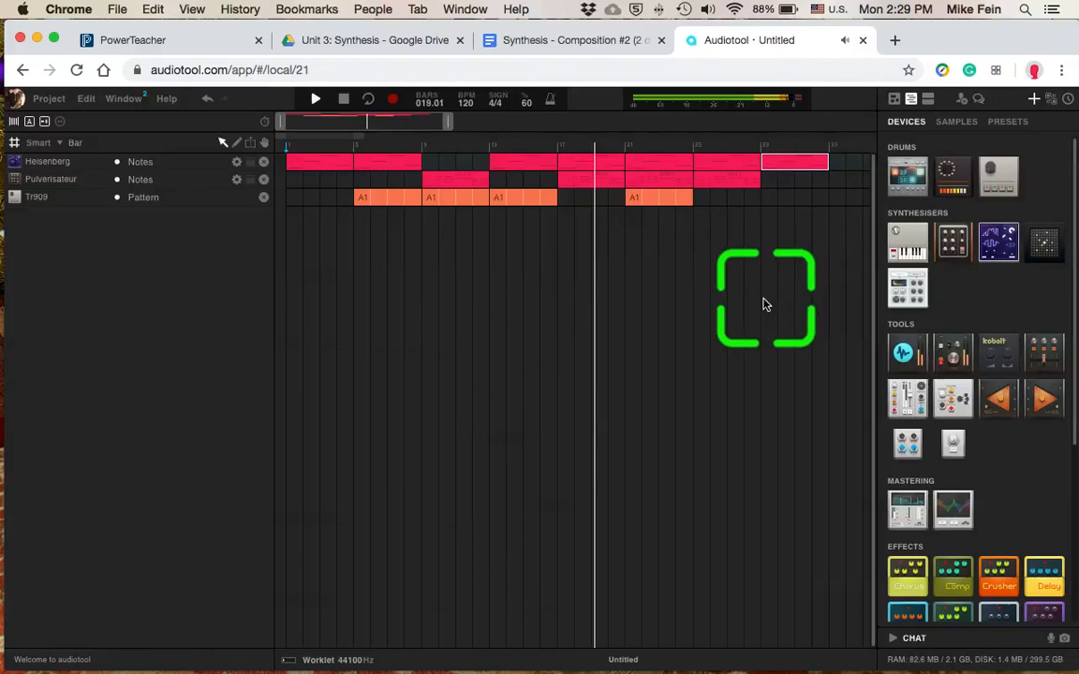
- Show the devices together with the timeline and adjust the levels of the mixer's second and third channels, lowering the third
{"action": "scroll", "coordinate": [724, 367], "scroll_direction": "right", "scroll_amount": 1}
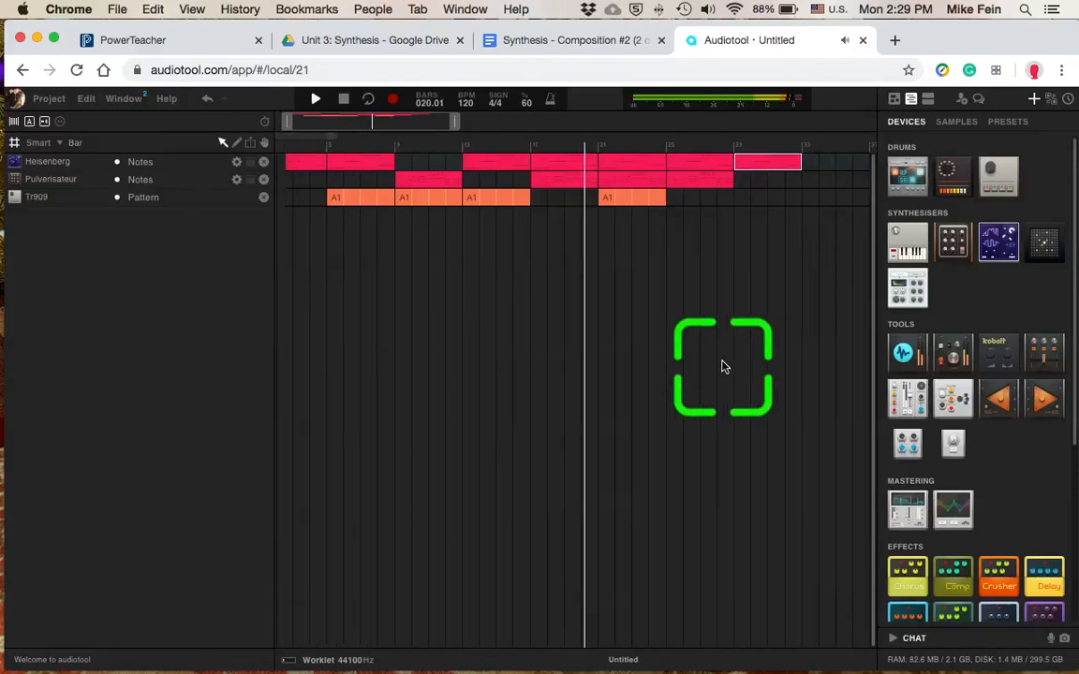
{"action": "left_click", "coordinate": [894, 99]}
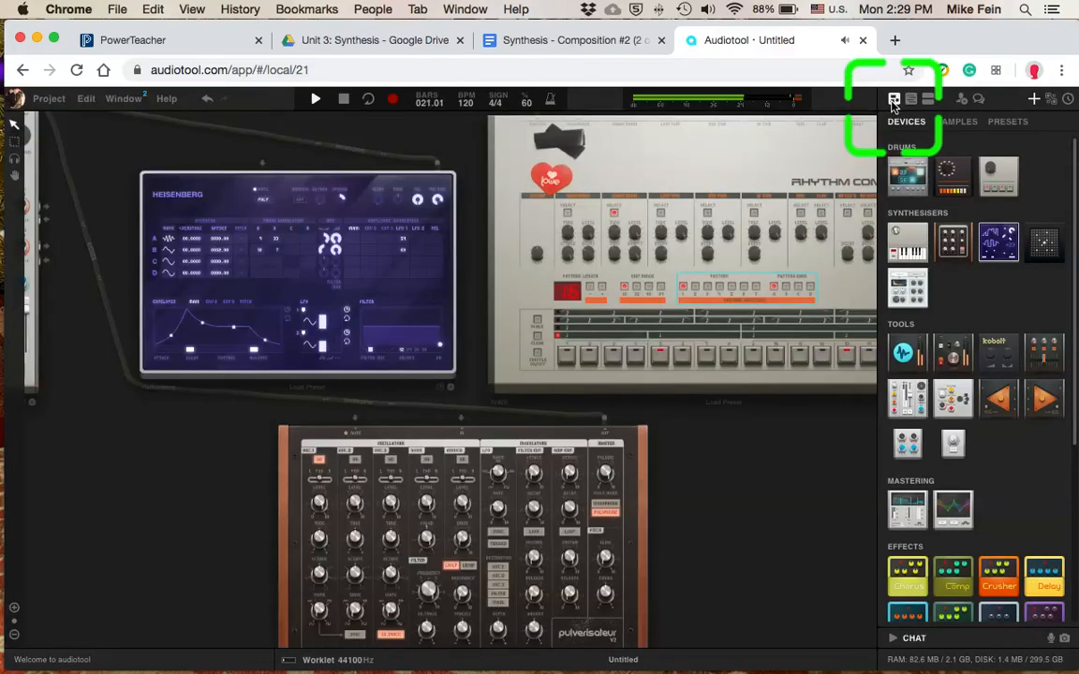
{"action": "left_click", "coordinate": [930, 100]}
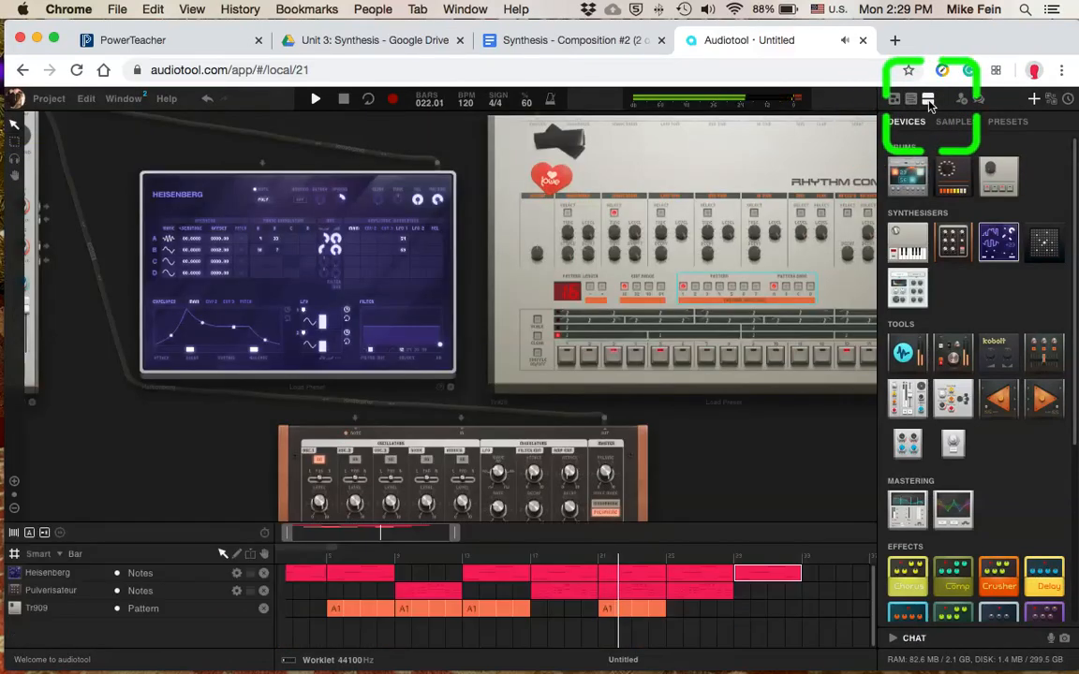
{"action": "left_click_drag", "start_coordinate": [787, 446], "coordinate": [853, 405]}
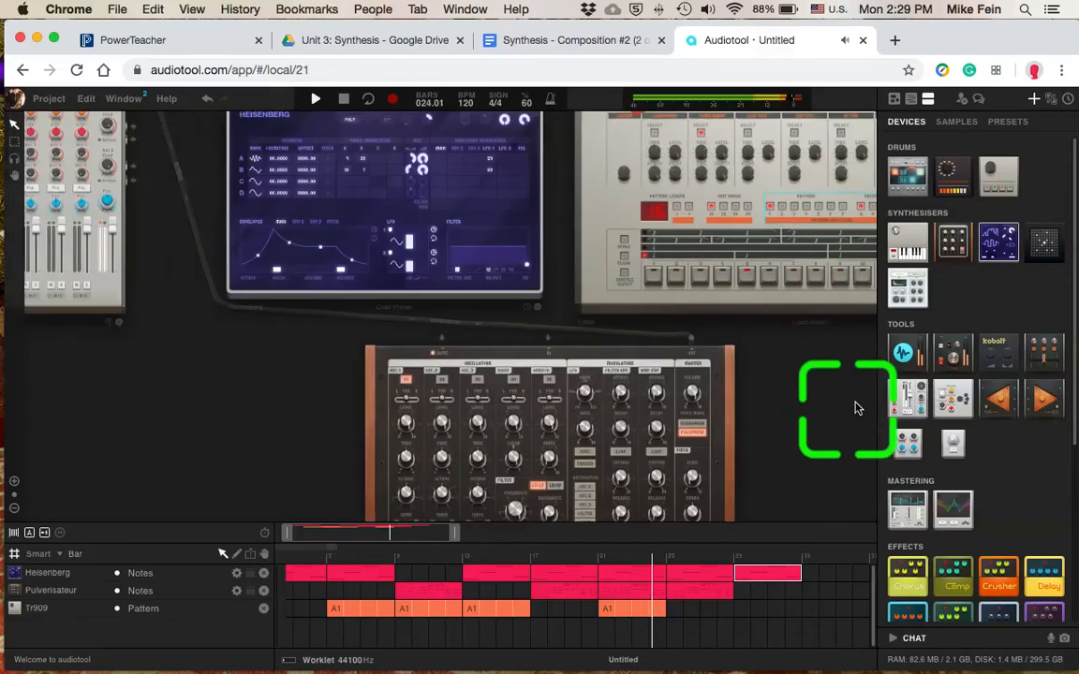
{"action": "left_click_drag", "start_coordinate": [257, 402], "coordinate": [607, 387]}
{"action": "left_click_drag", "start_coordinate": [355, 380], "coordinate": [577, 389]}
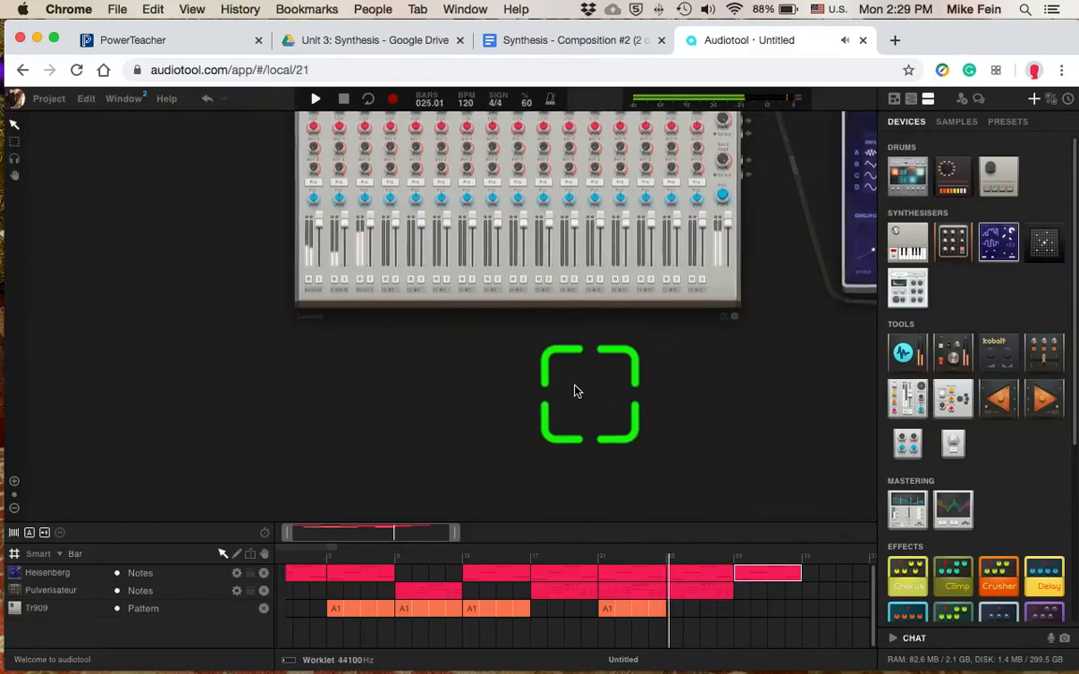
{"action": "mouse_move", "coordinate": [346, 223]}
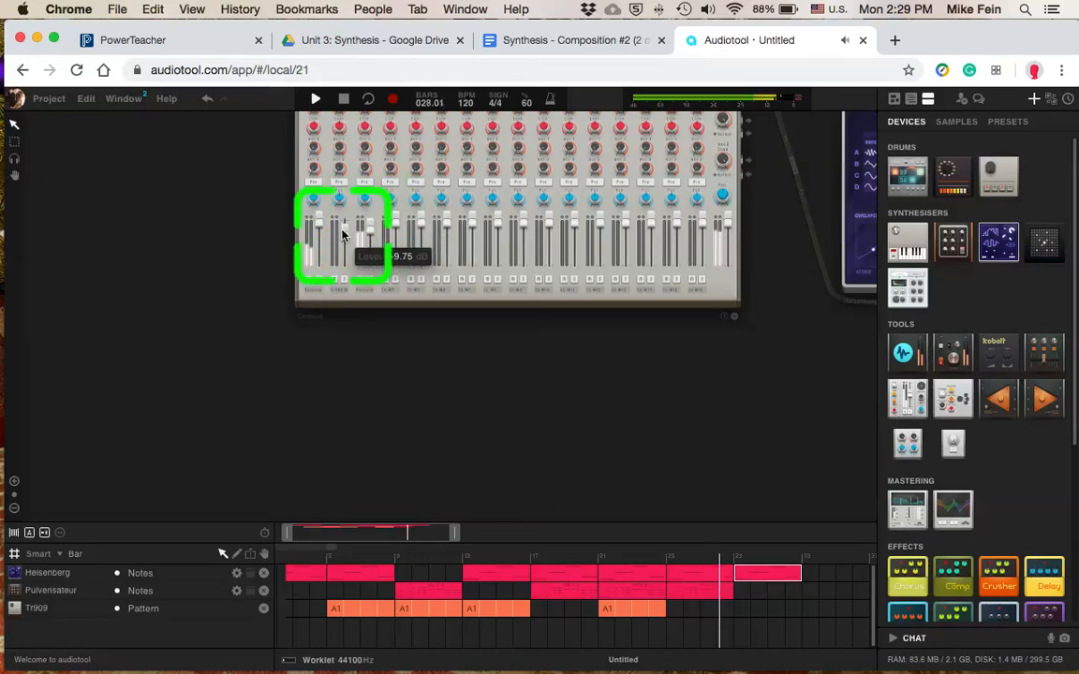
{"action": "left_click_drag", "start_coordinate": [343, 232], "coordinate": [370, 233]}
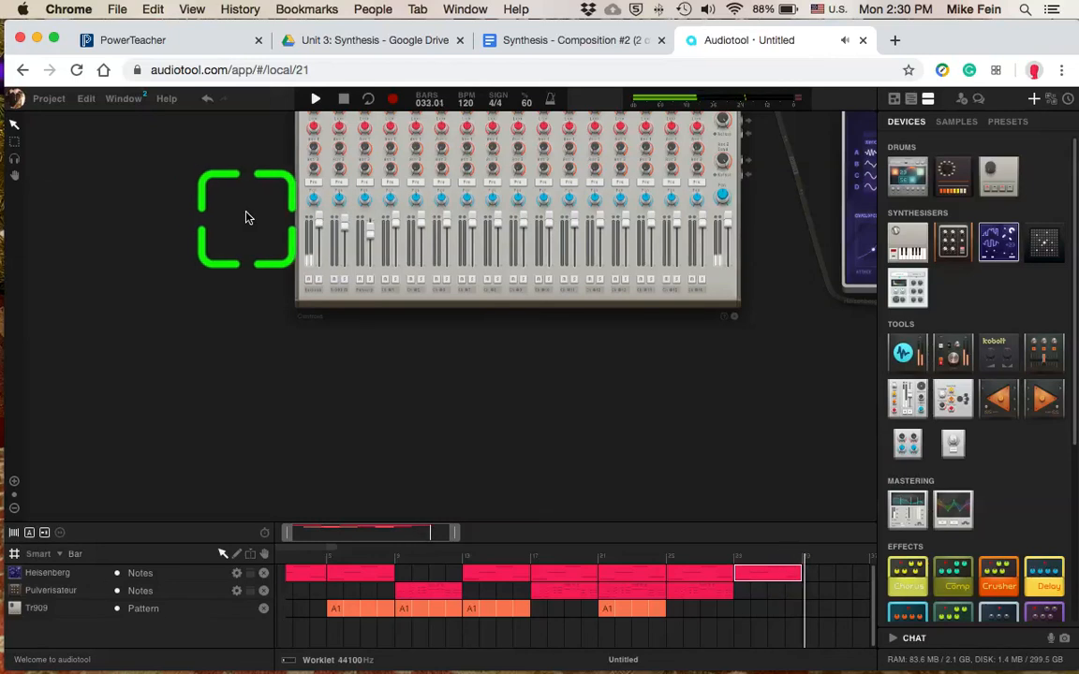
- Open the published project "Synthesis #2 - Heisenberg" from the saved projects
{"action": "left_click", "coordinate": [47, 100]}
{"action": "mouse_move", "coordinate": [75, 166]}
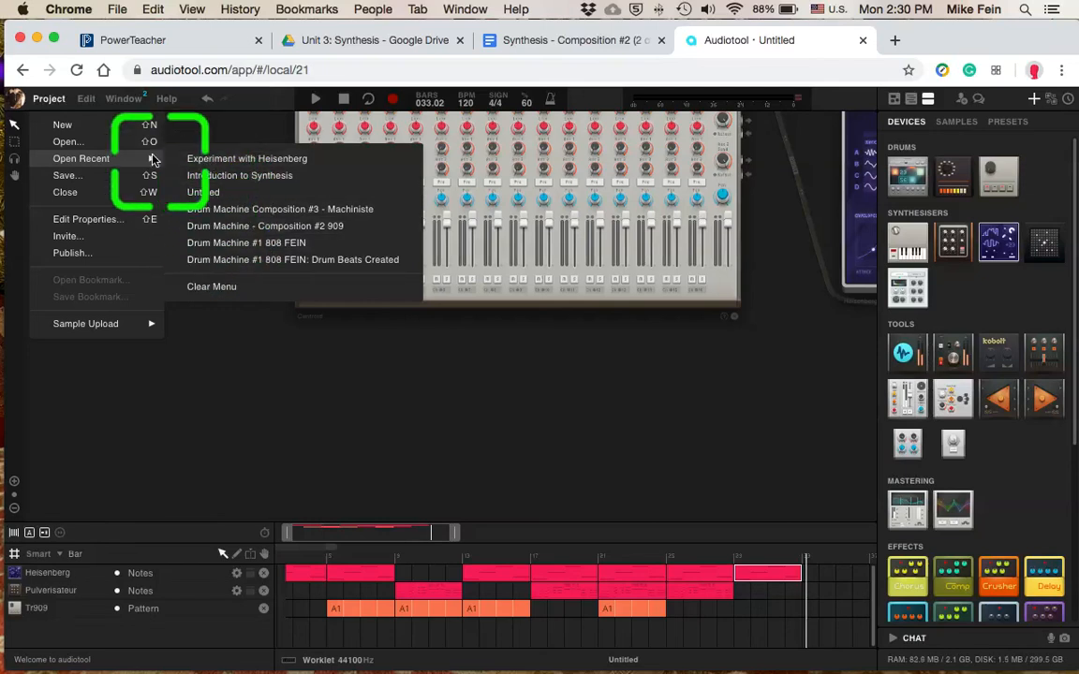
{"action": "left_click", "coordinate": [66, 141]}
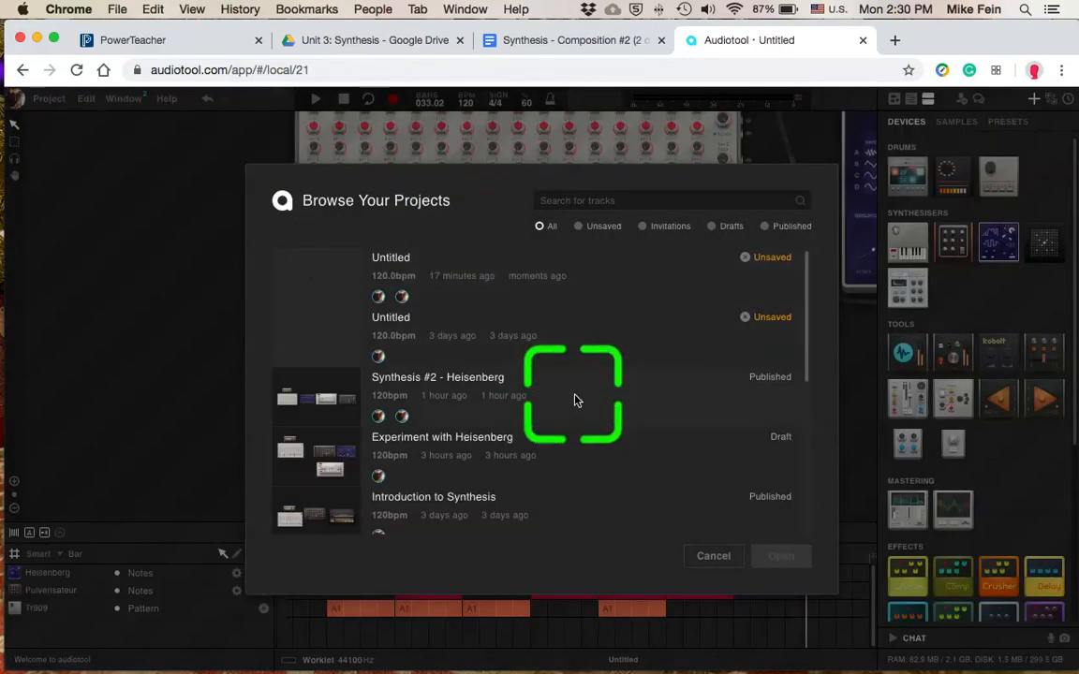
{"action": "left_click", "coordinate": [548, 396]}
{"action": "left_click", "coordinate": [773, 552]}
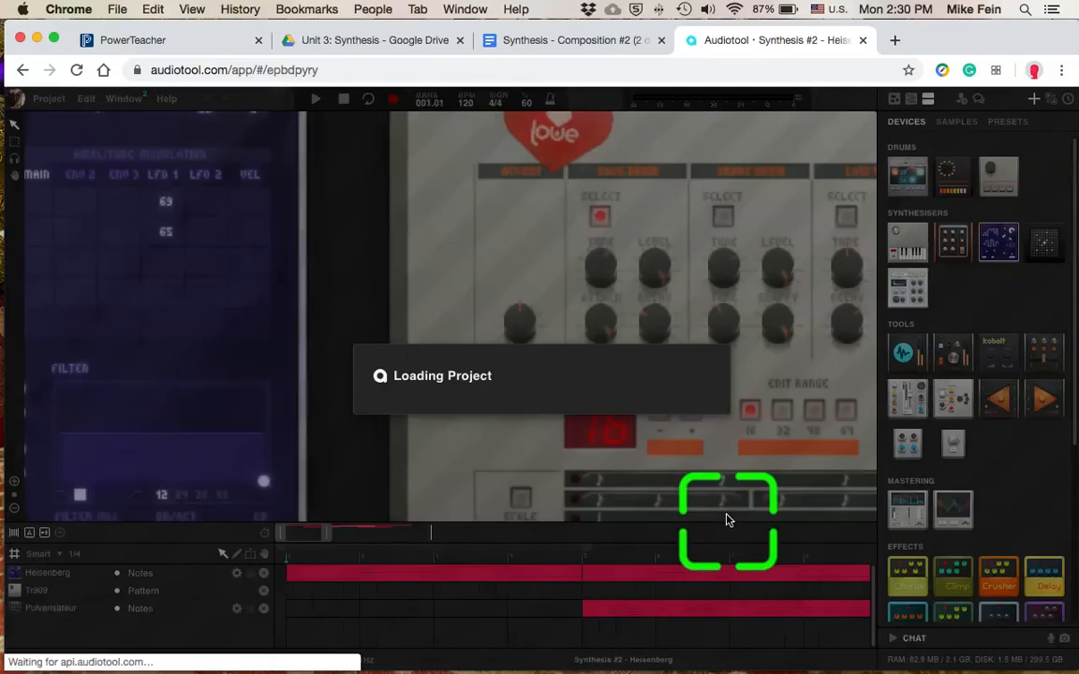
- Play the opened project from bar 1 and examine the Heisenberg synthesiser's operator and envelope settings
{"action": "scroll", "coordinate": [327, 374], "scroll_direction": "down", "scroll_amount": 10}
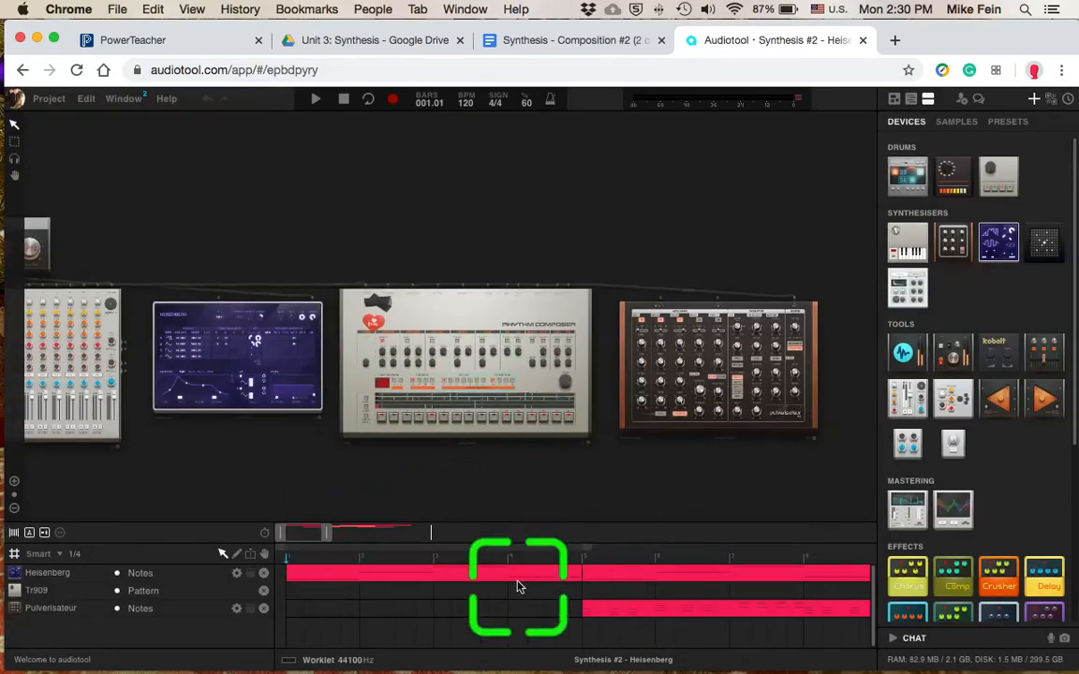
{"action": "key", "text": "space"}
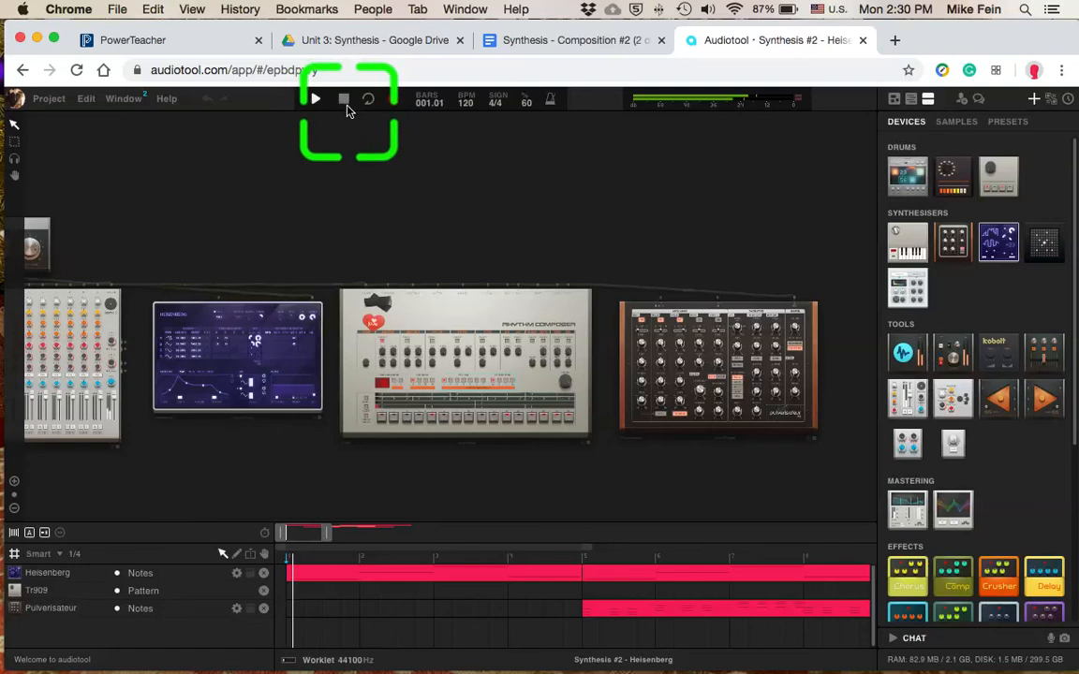
{"action": "scroll", "coordinate": [473, 229], "scroll_direction": "down", "scroll_amount": 3}
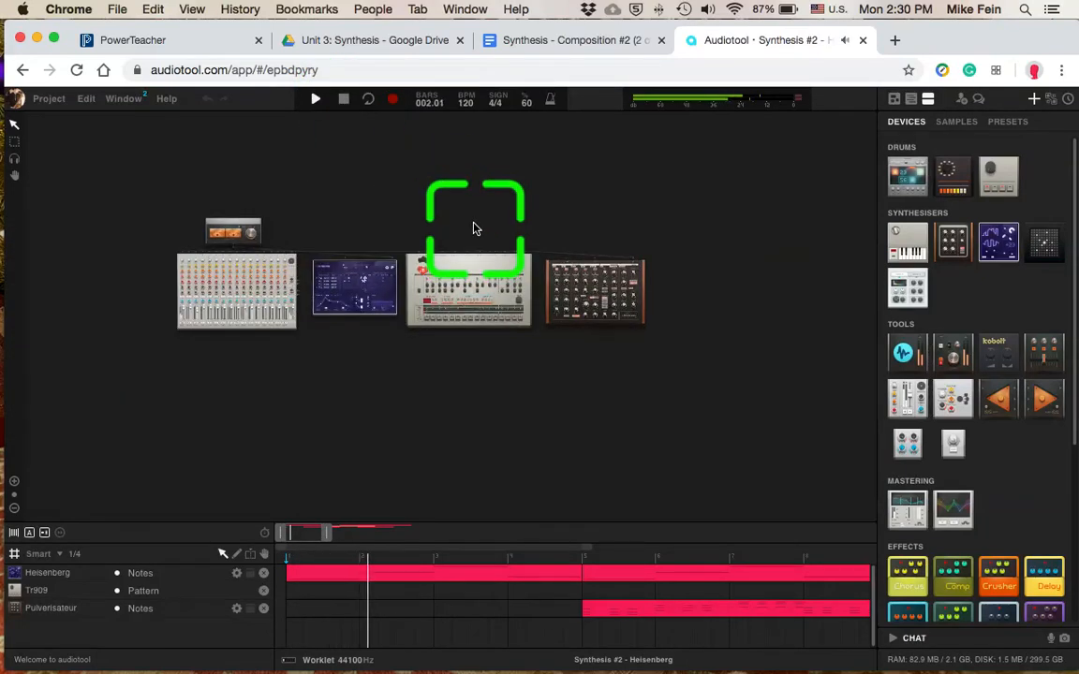
{"action": "scroll", "coordinate": [473, 228], "scroll_direction": "up", "scroll_amount": 3}
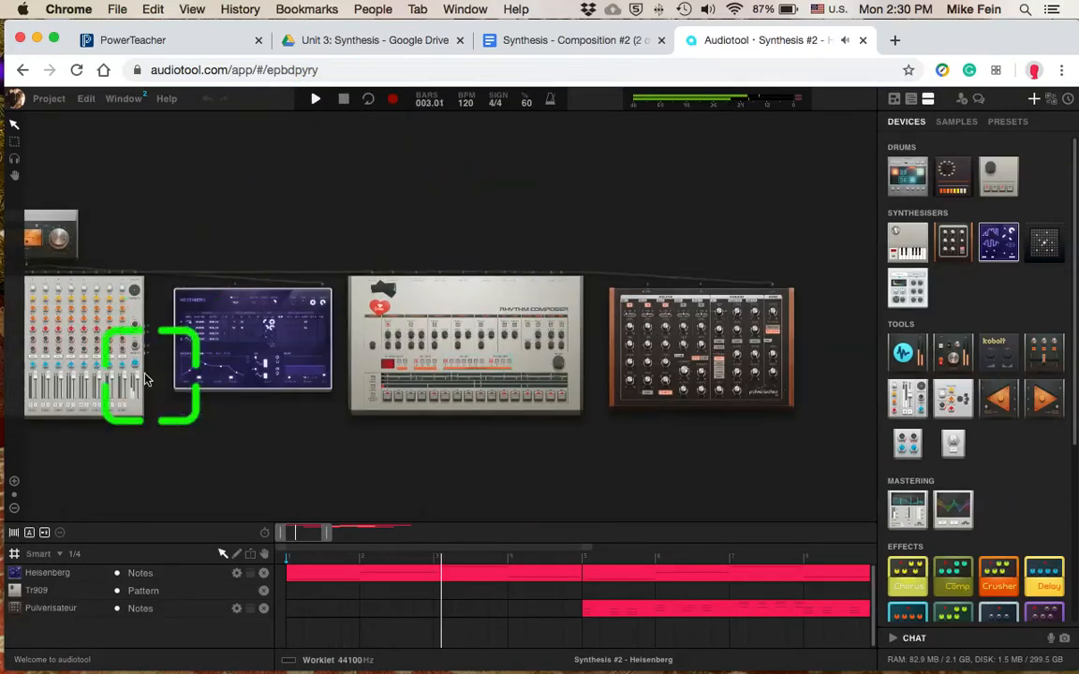
{"action": "scroll", "coordinate": [140, 379], "scroll_direction": "up", "scroll_amount": 4}
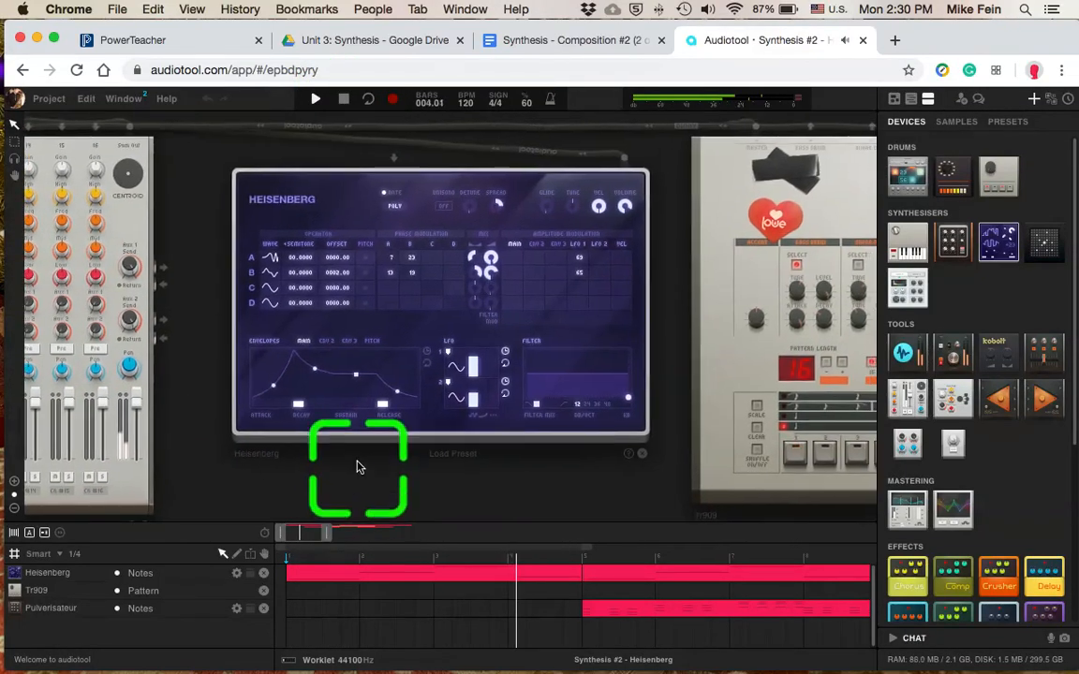
{"action": "scroll", "coordinate": [356, 368], "scroll_direction": "up", "scroll_amount": 2}
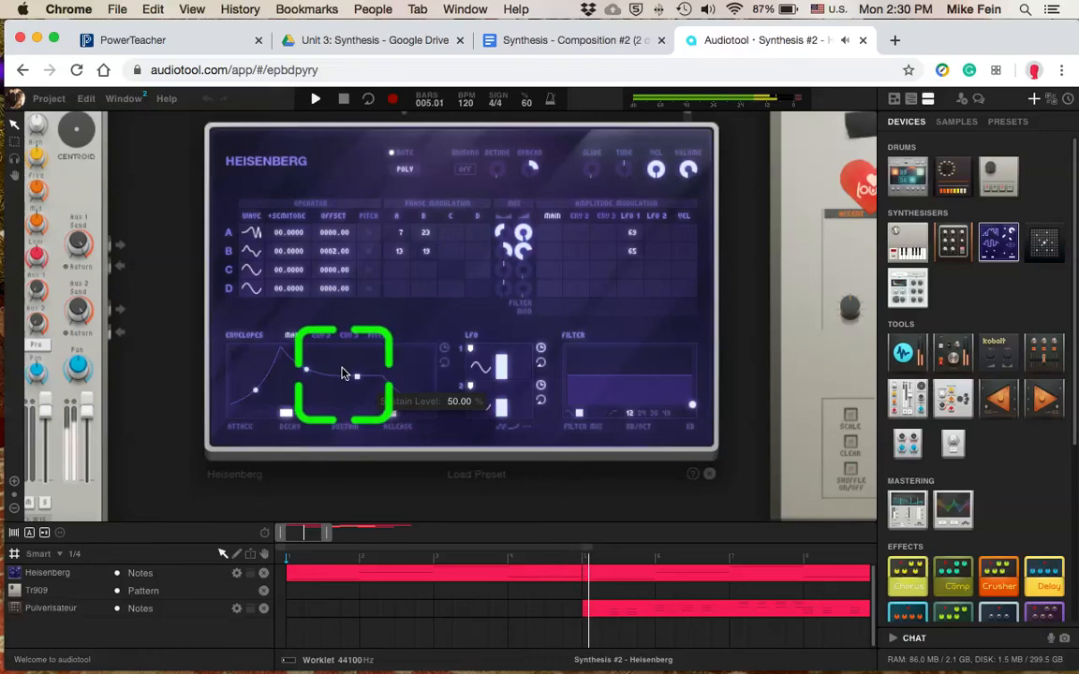
- Examine the TR909 and Pulverisateur settings during playback, and widen the timeline view to the whole arrangement
{"action": "left_click_drag", "start_coordinate": [750, 350], "coordinate": [140, 330]}
{"action": "scroll", "coordinate": [796, 361], "scroll_direction": "up", "scroll_amount": 3}
{"action": "scroll", "coordinate": [795, 363], "scroll_direction": "down", "scroll_amount": 5}
{"action": "scroll", "coordinate": [793, 363], "scroll_direction": "down", "scroll_amount": 2}
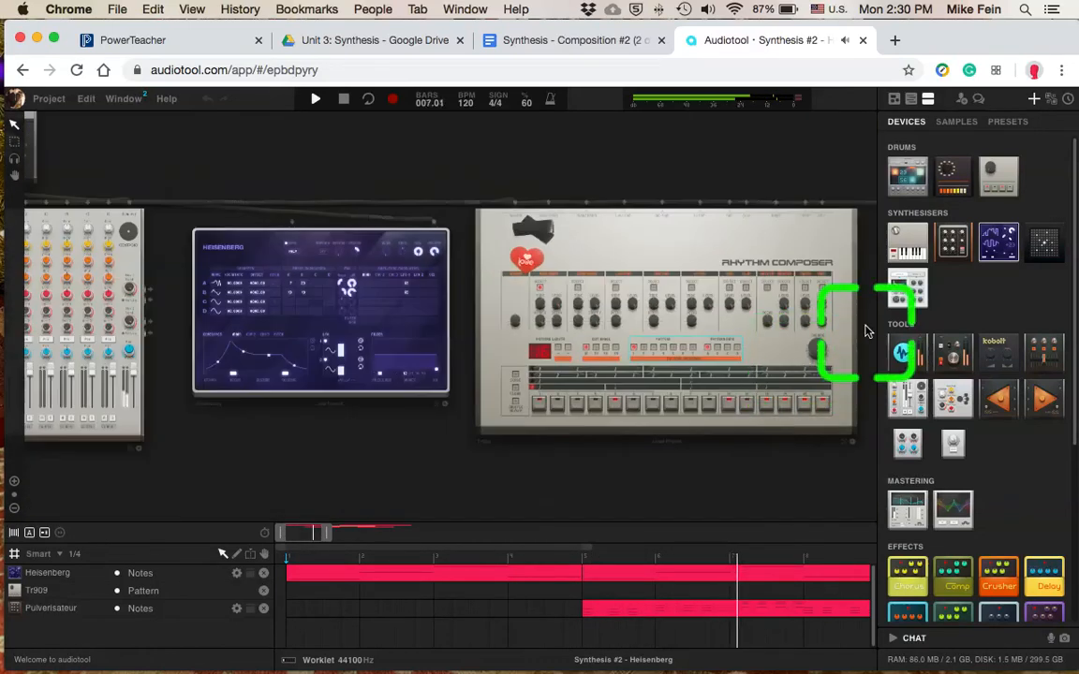
{"action": "left_click_drag", "start_coordinate": [818, 476], "coordinate": [440, 451]}
{"action": "scroll", "coordinate": [735, 304], "scroll_direction": "up", "scroll_amount": 3}
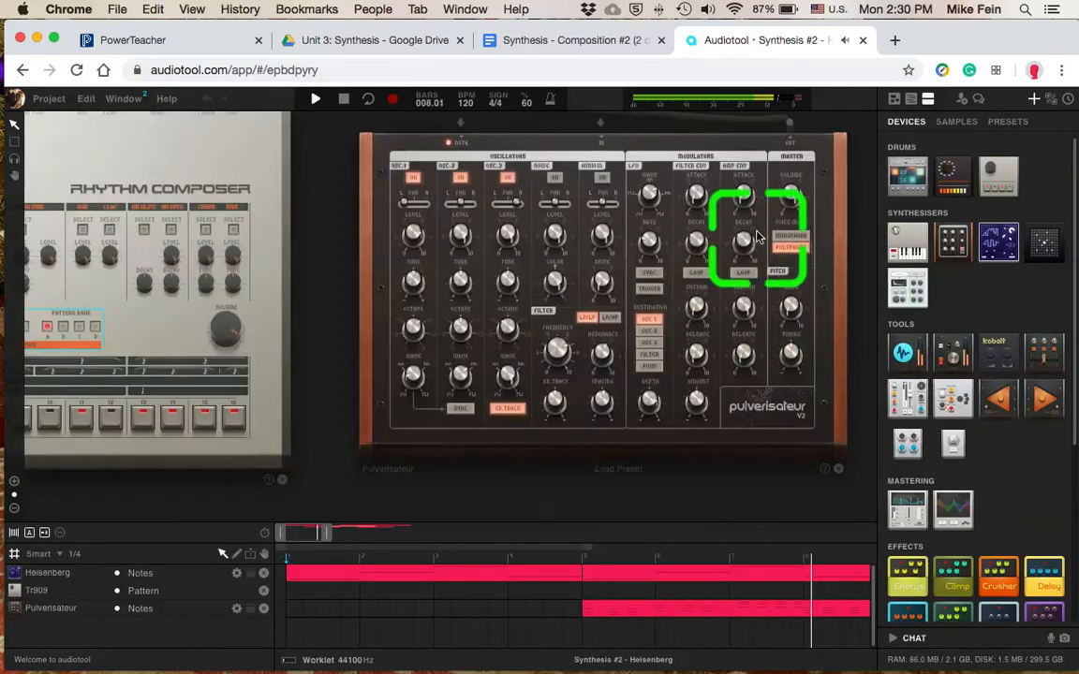
{"action": "scroll", "coordinate": [745, 241], "scroll_direction": "right", "scroll_amount": 2}
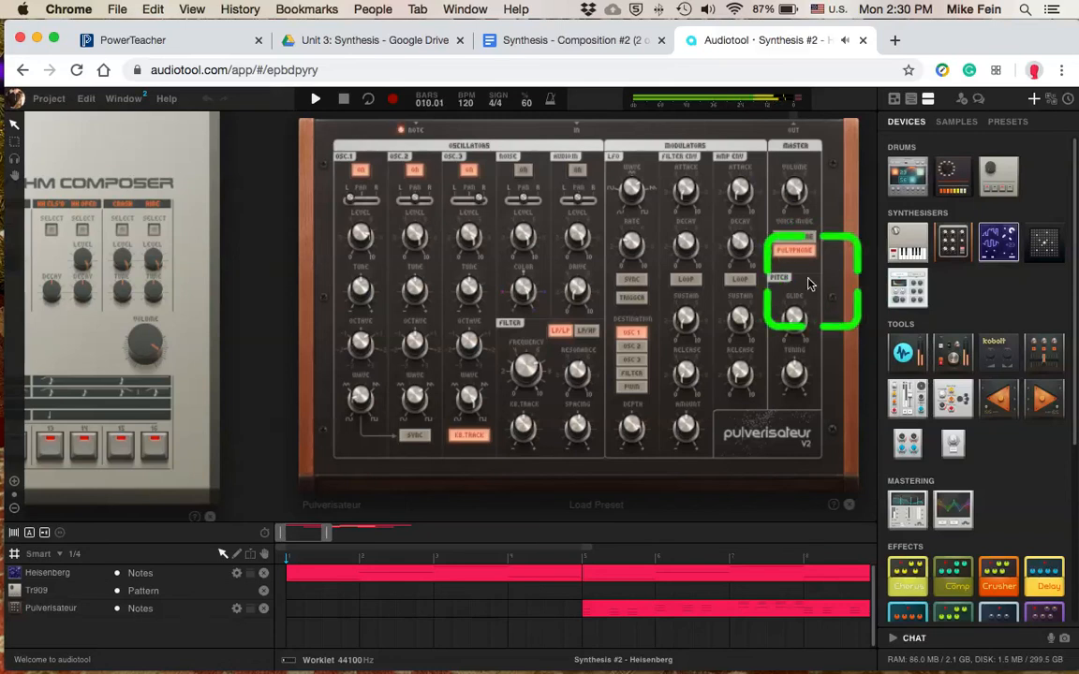
{"action": "left_click_drag", "start_coordinate": [324, 531], "coordinate": [453, 533]}
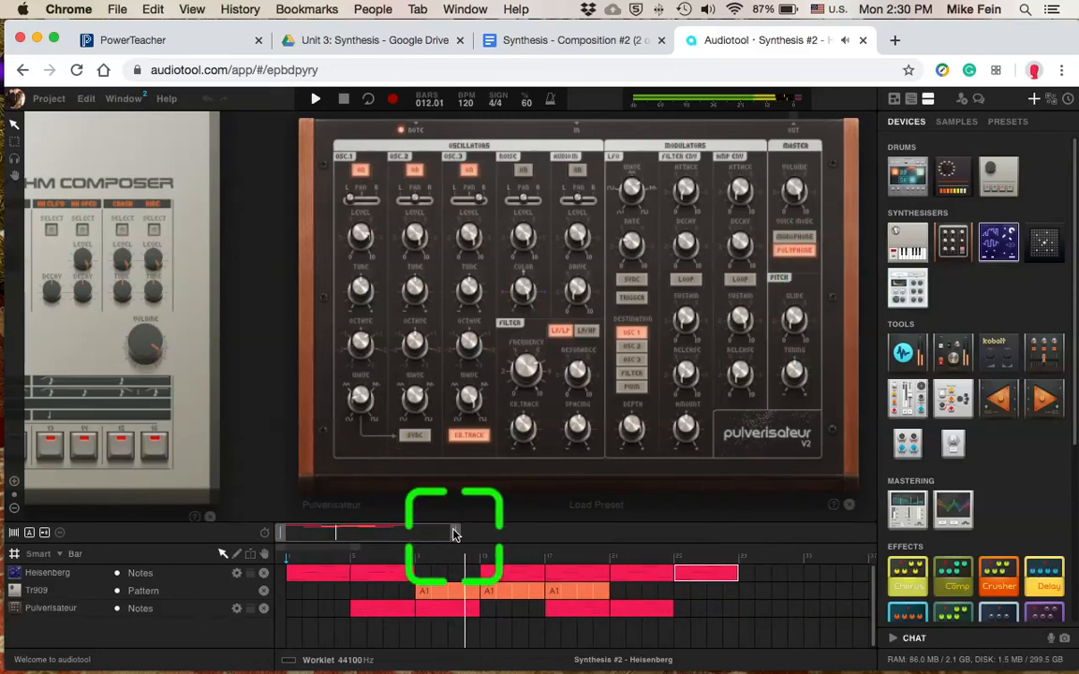